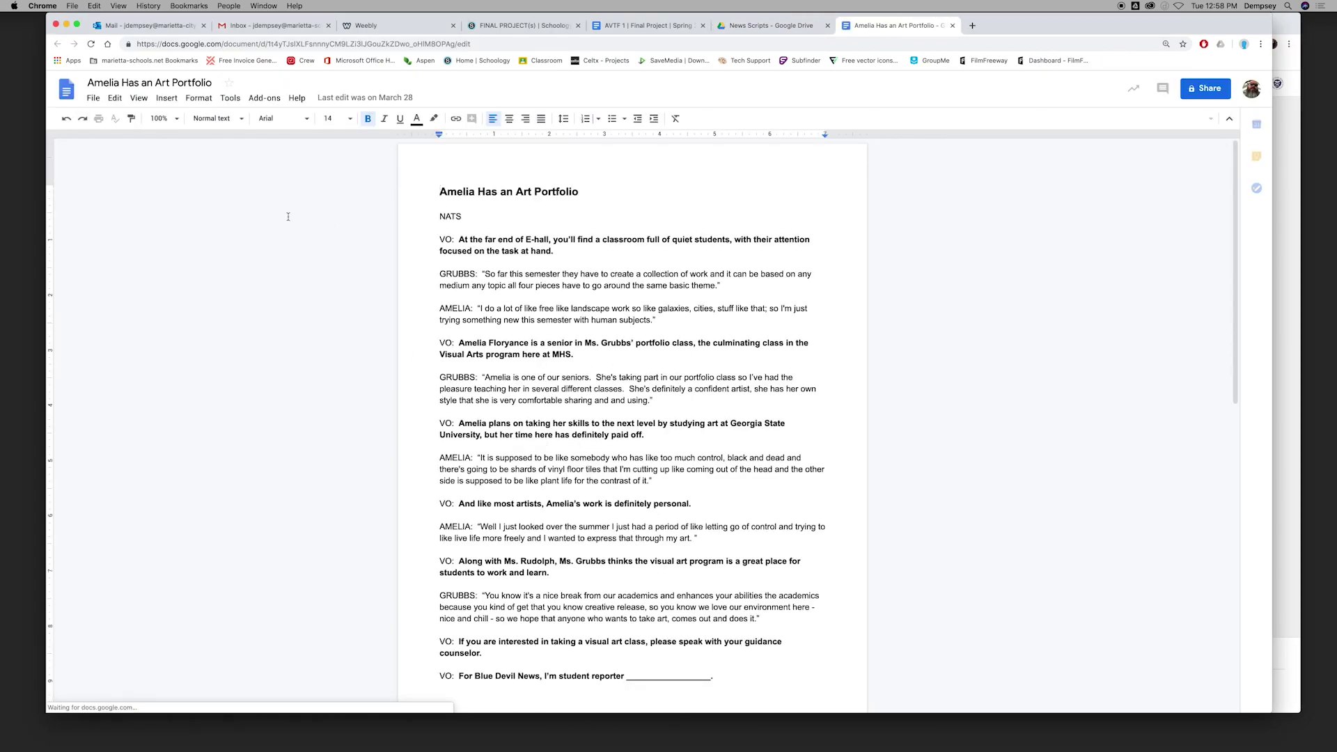
- Download the 'Amelia Has an Art Portfolio' script from Google Docs as a PDF Document (.pdf)
left_click(93, 98)
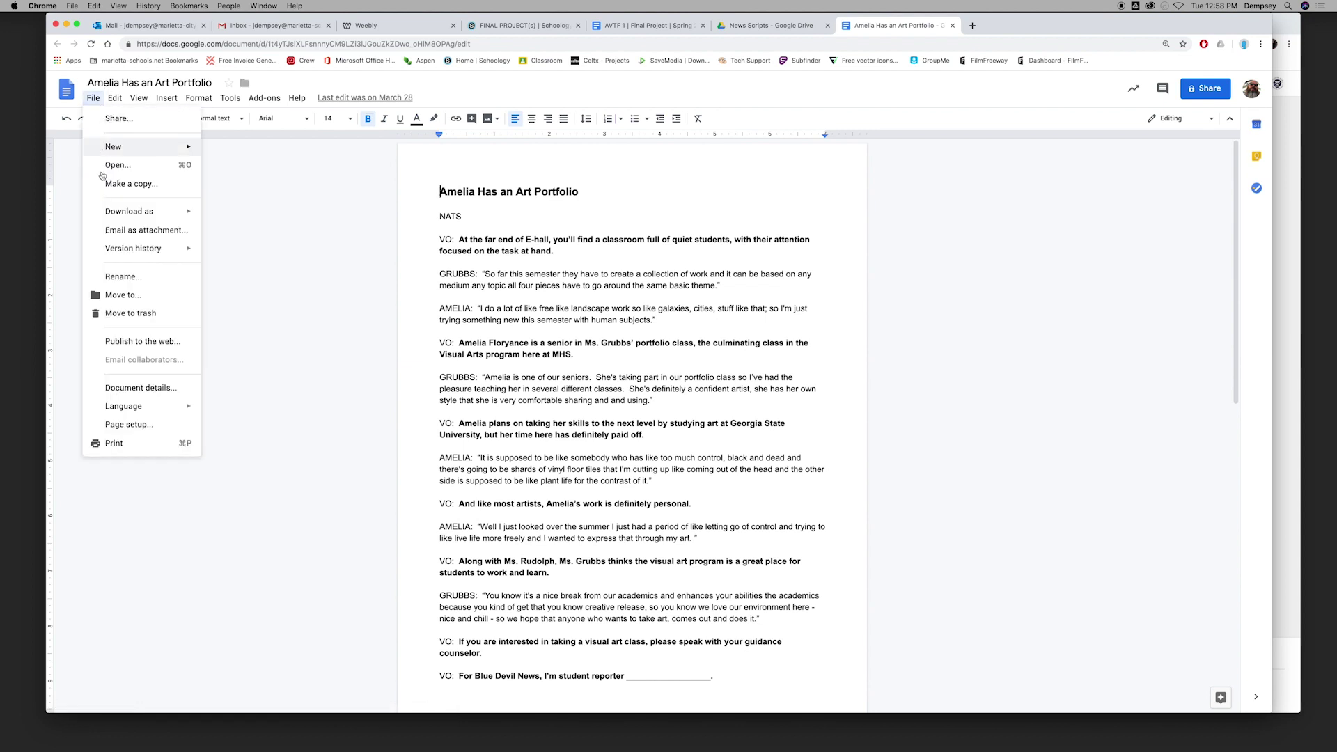
mouse_move(117, 210)
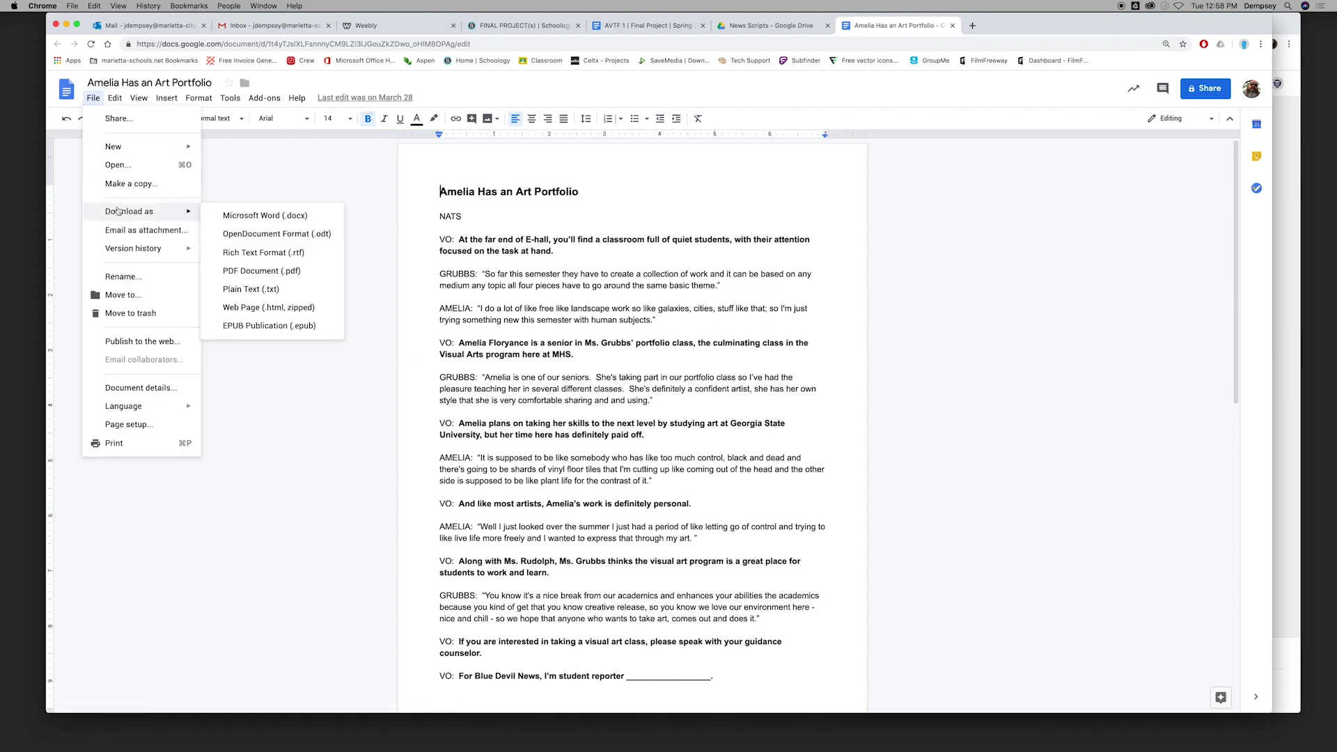
left_click(269, 273)
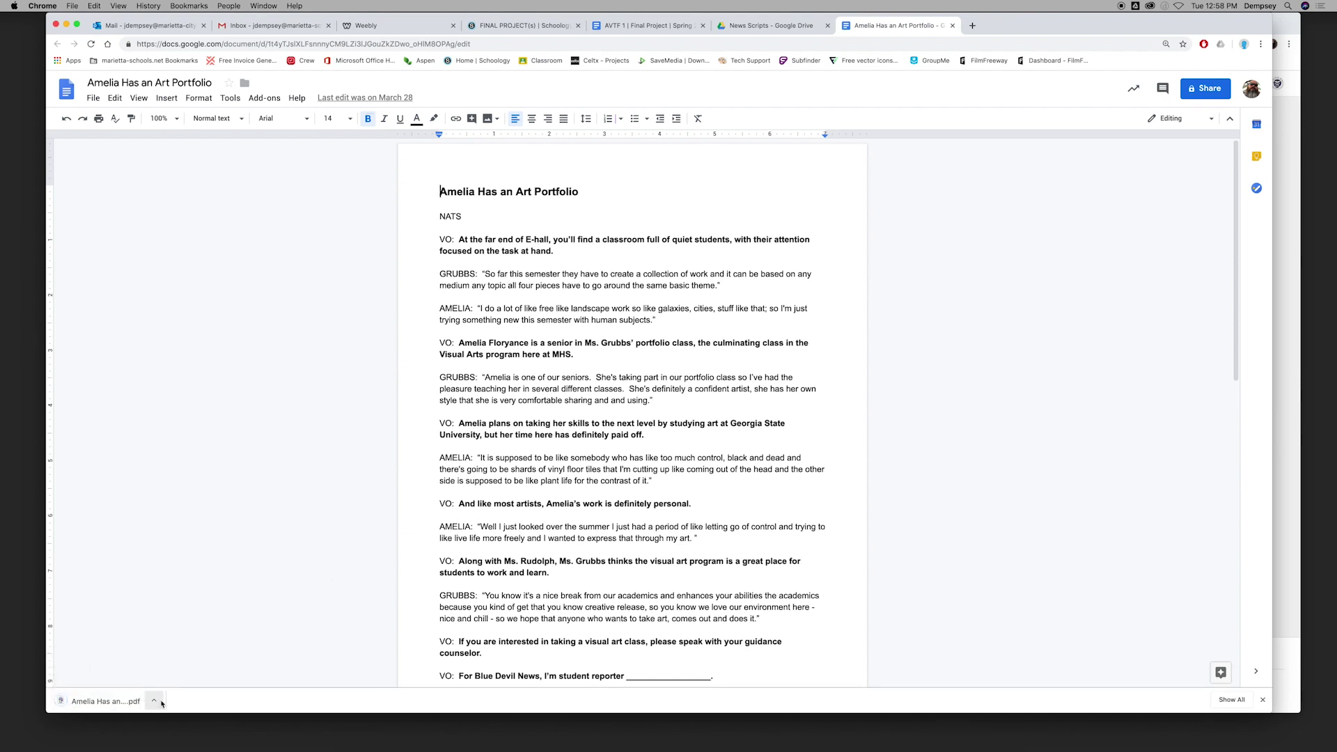
- Go to the News Scripts Drive folder and reveal the downloaded PDF in Finder
left_click(794, 25)
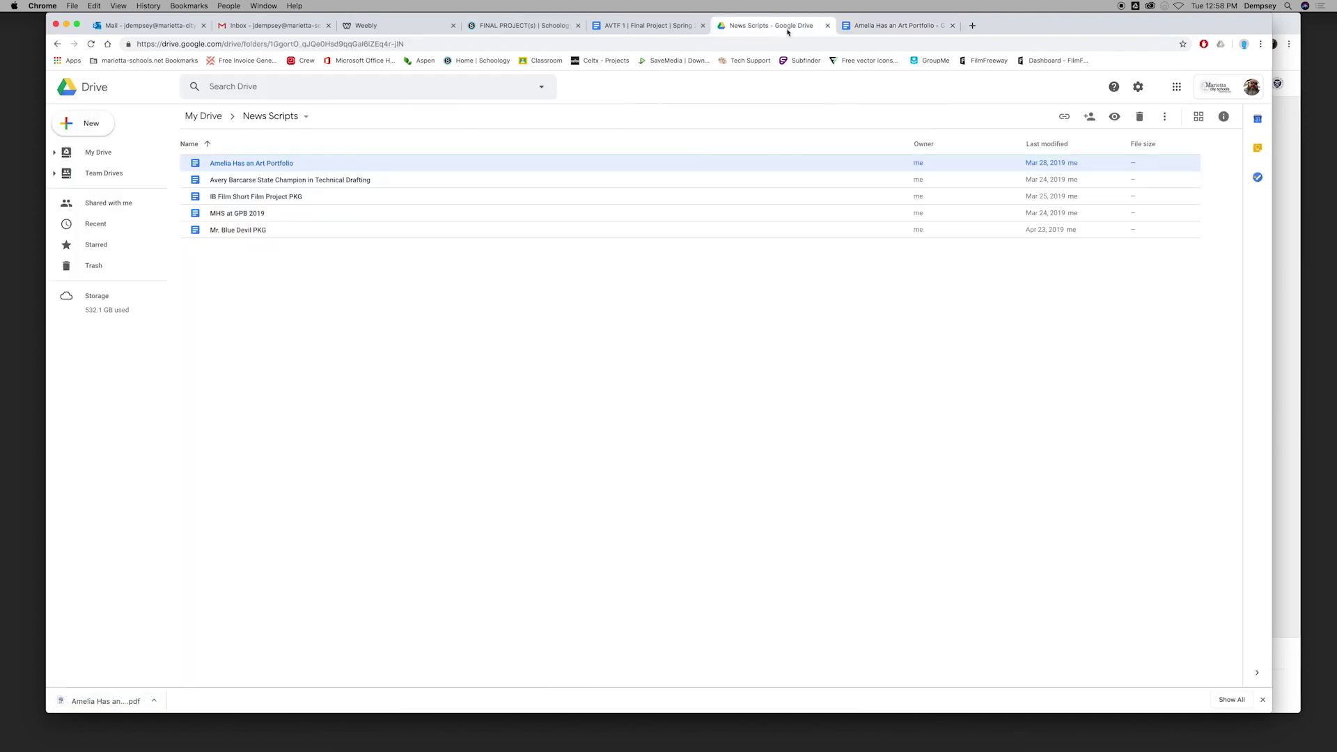
left_click(448, 377)
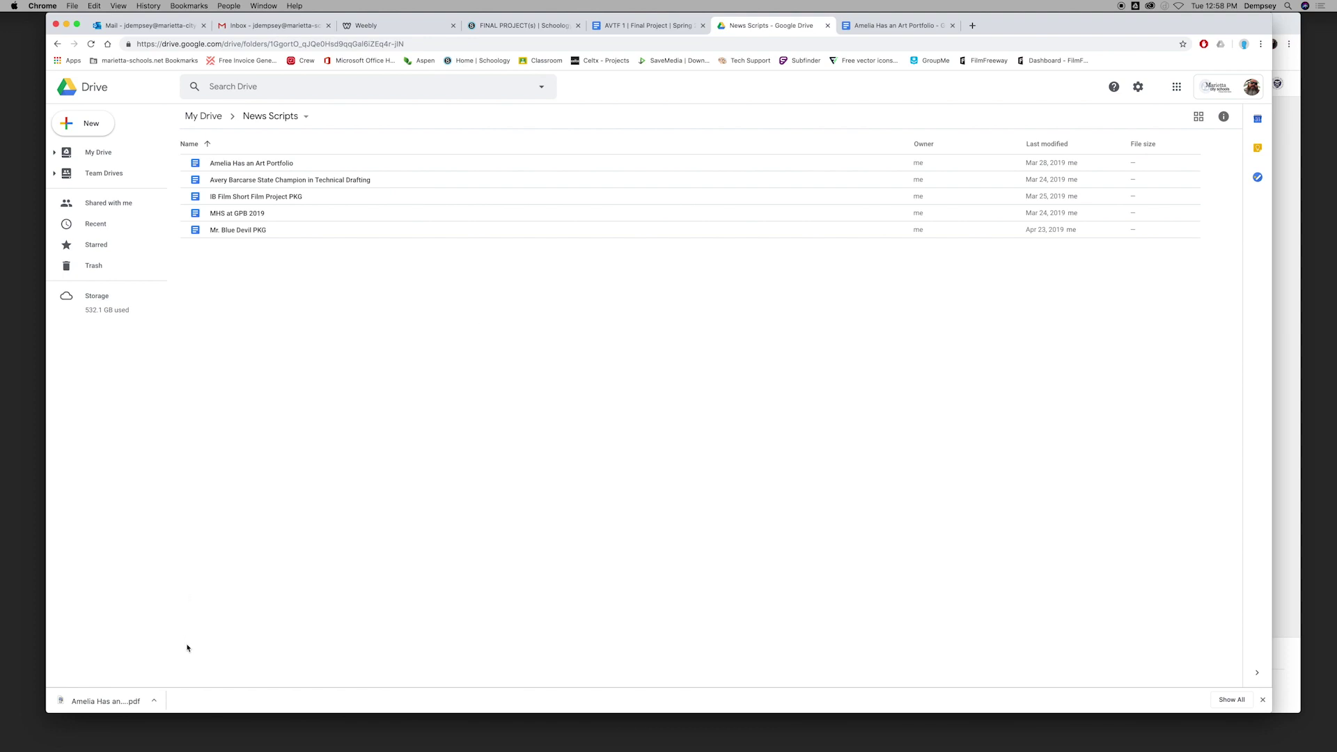
left_click(157, 701)
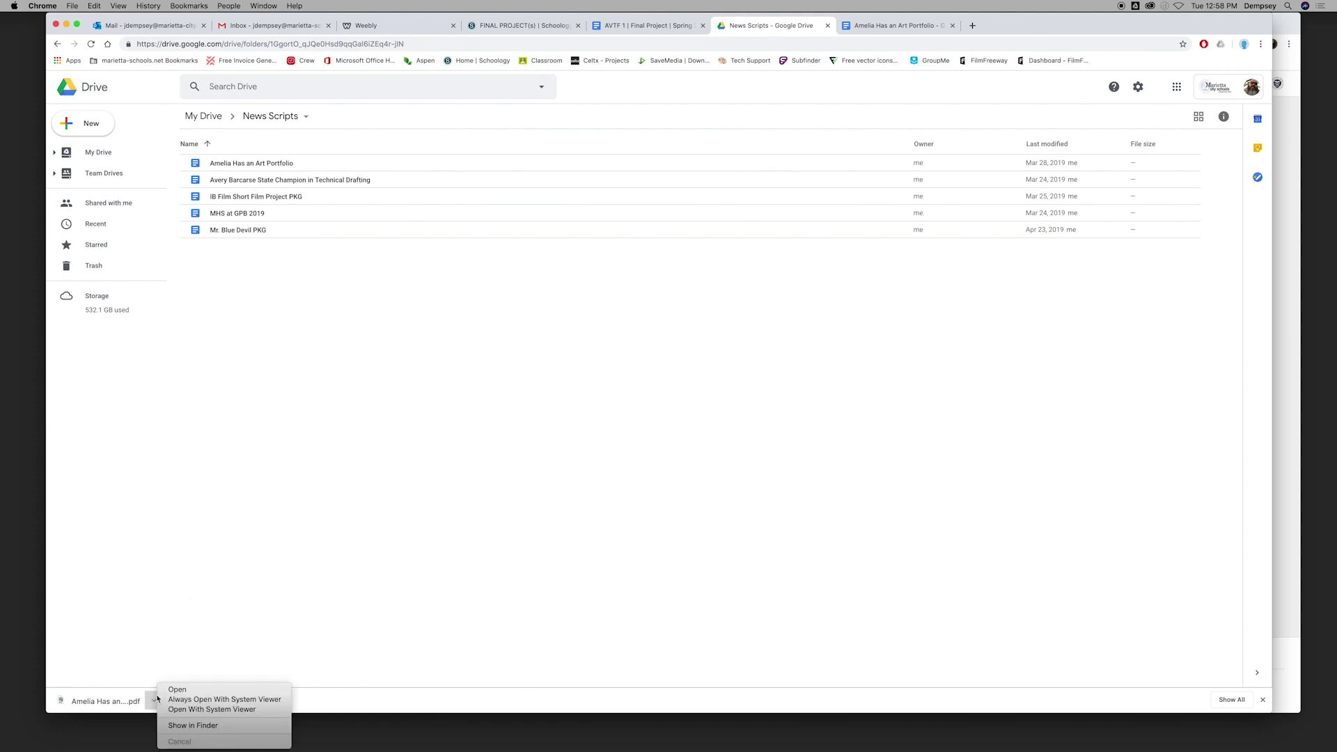
left_click(224, 727)
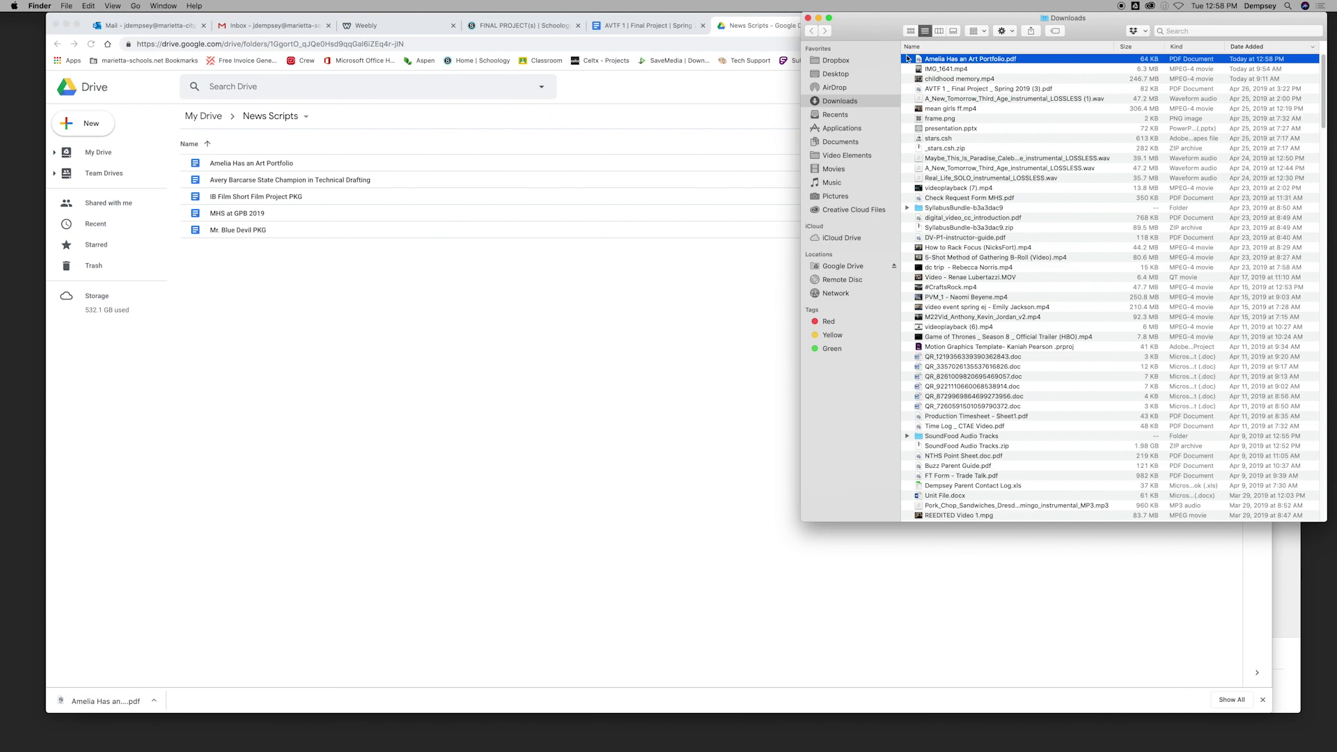
- Quick Look both pages of the PDF, then drag it into the News Scripts folder
key("space")
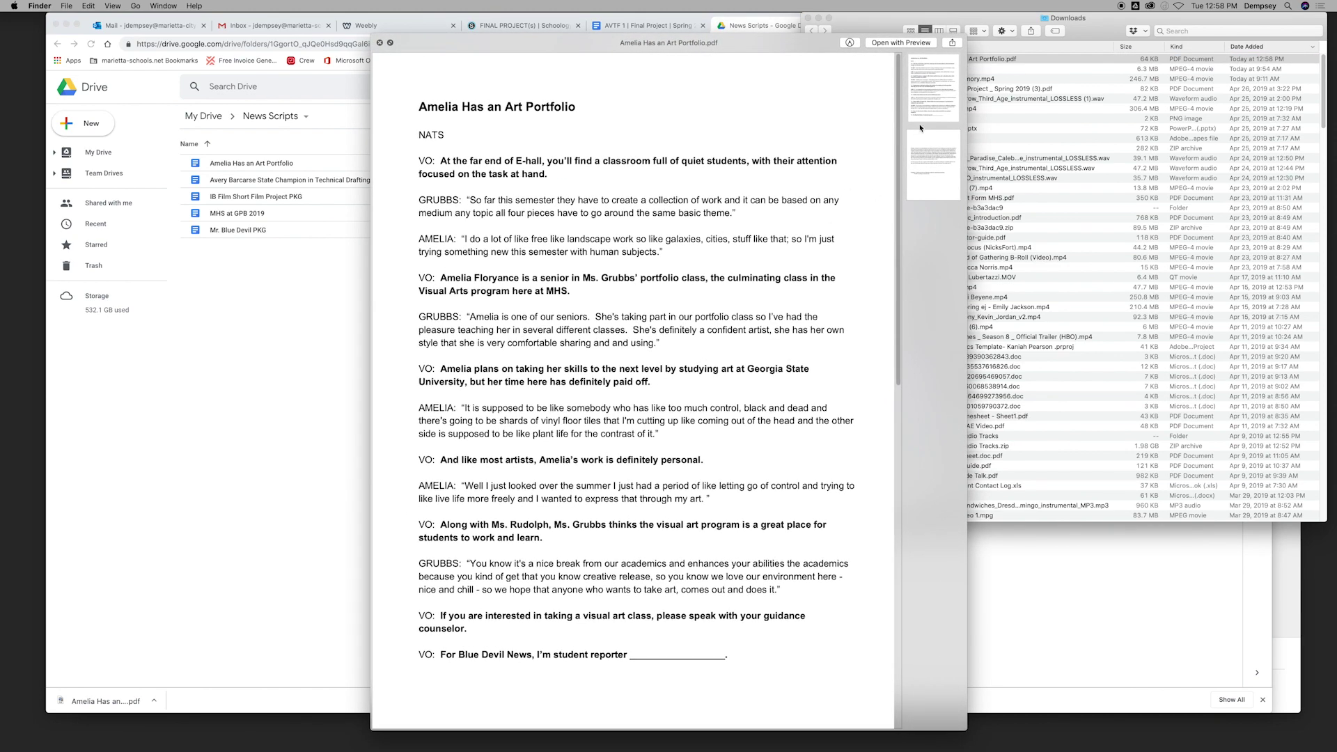
left_click(923, 136)
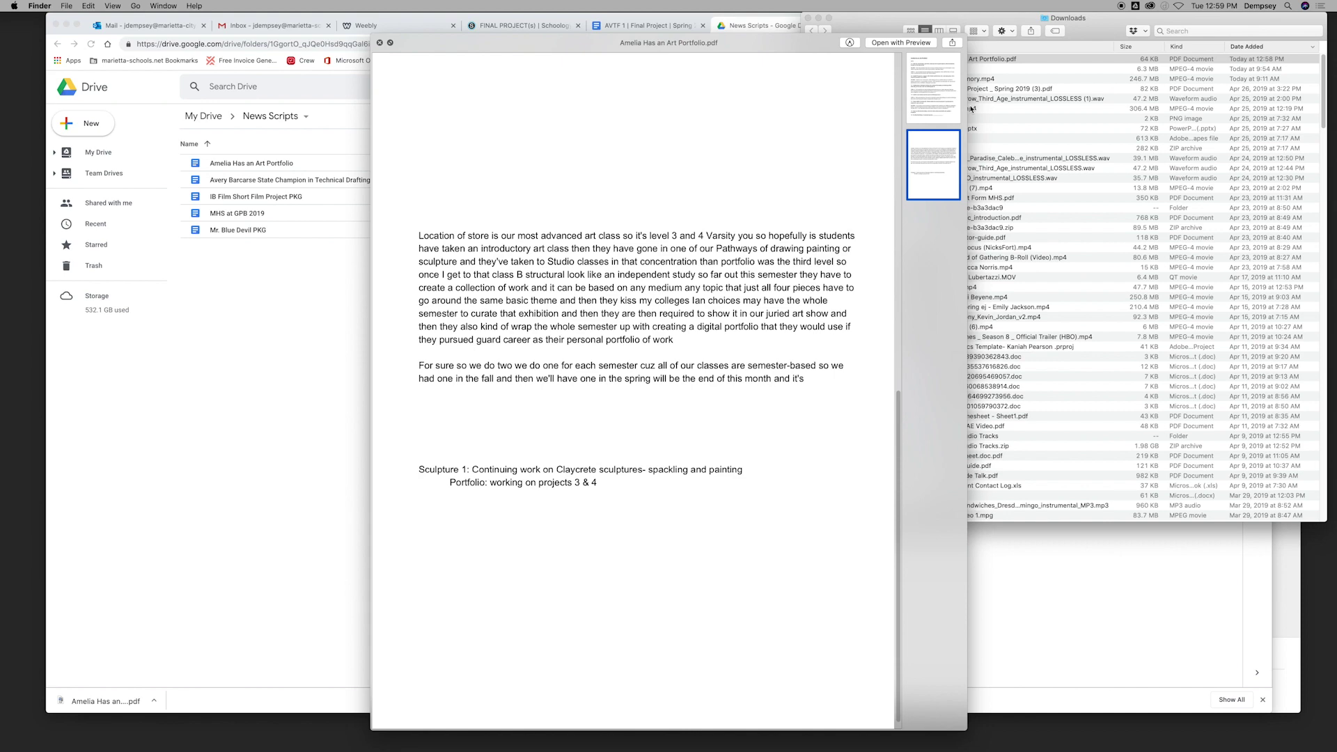
key("space")
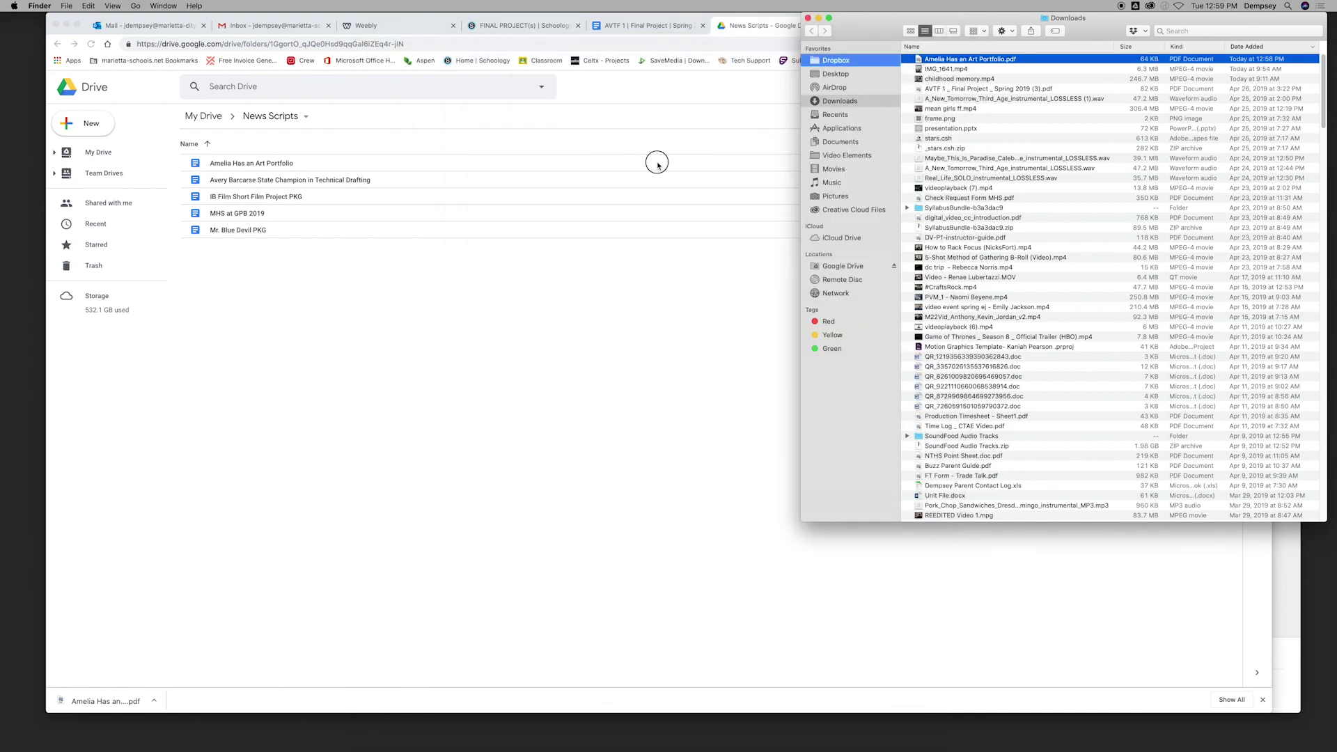
left_click_drag(657, 165, 332, 359)
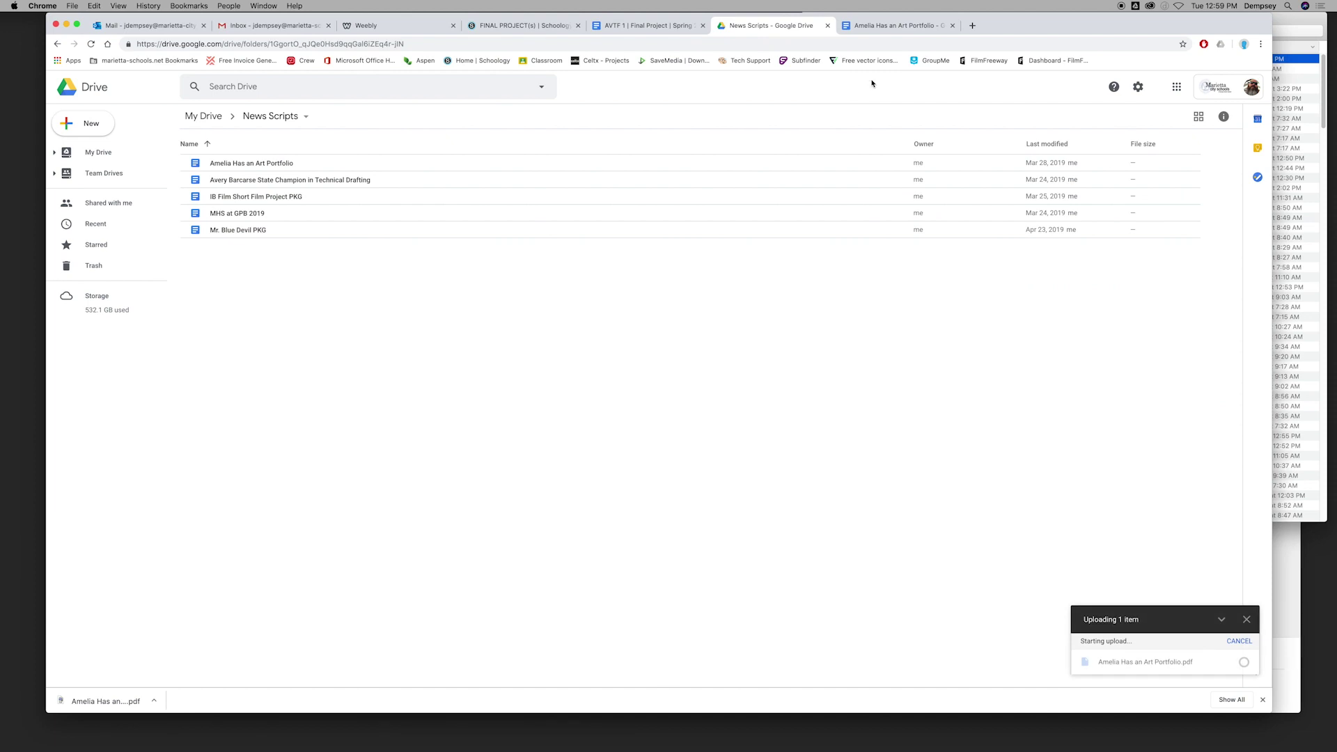
- Close the Downloads window and select the uploaded Amelia Has an Art Portfolio.pdf in Drive
left_click(1215, 13)
left_click(807, 19)
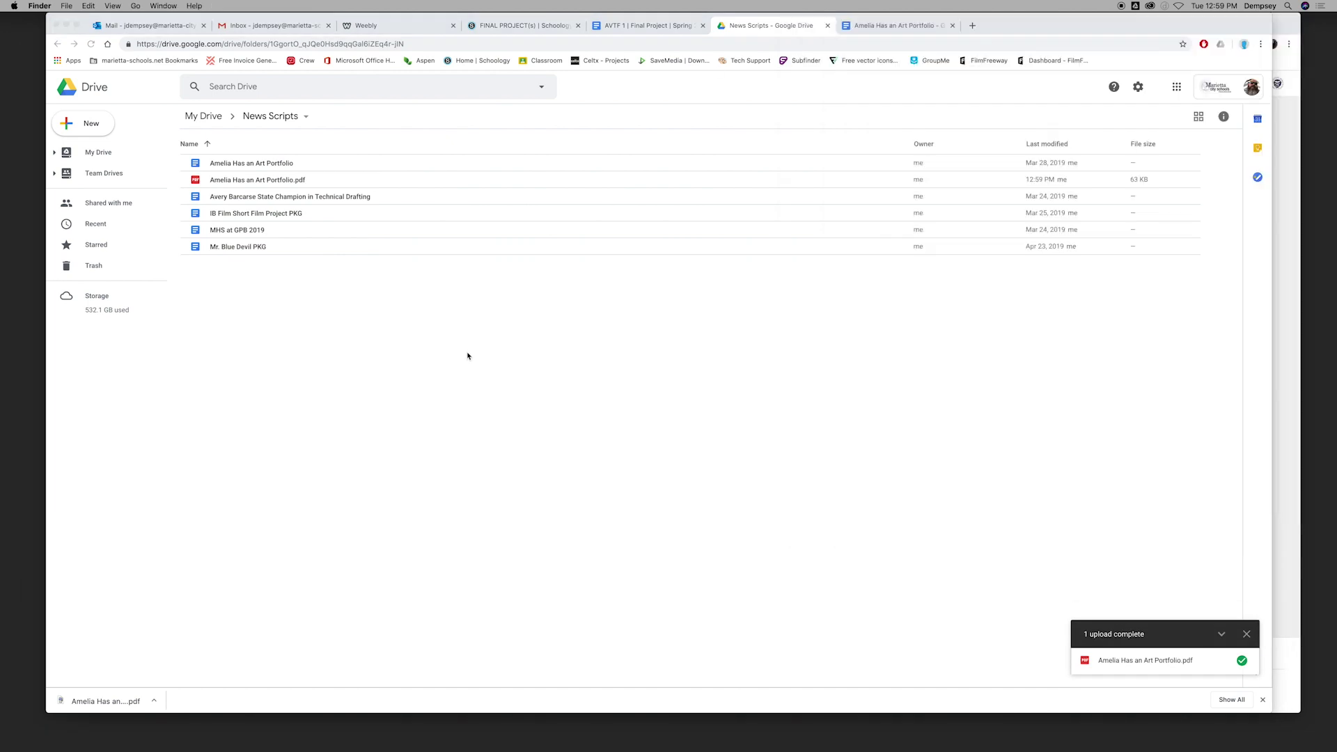
left_click(196, 182)
left_click(241, 181)
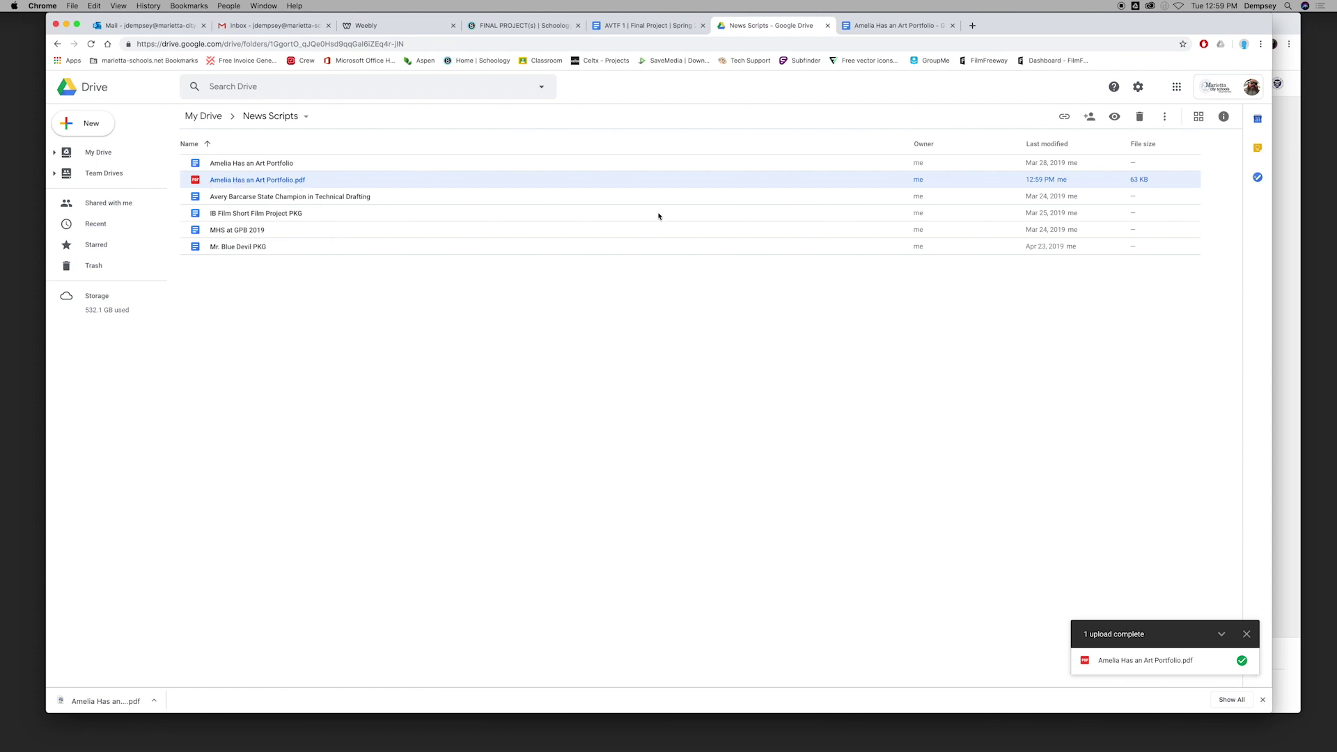
- Change the PDF's link sharing to Public on the web and save it
left_click(1088, 117)
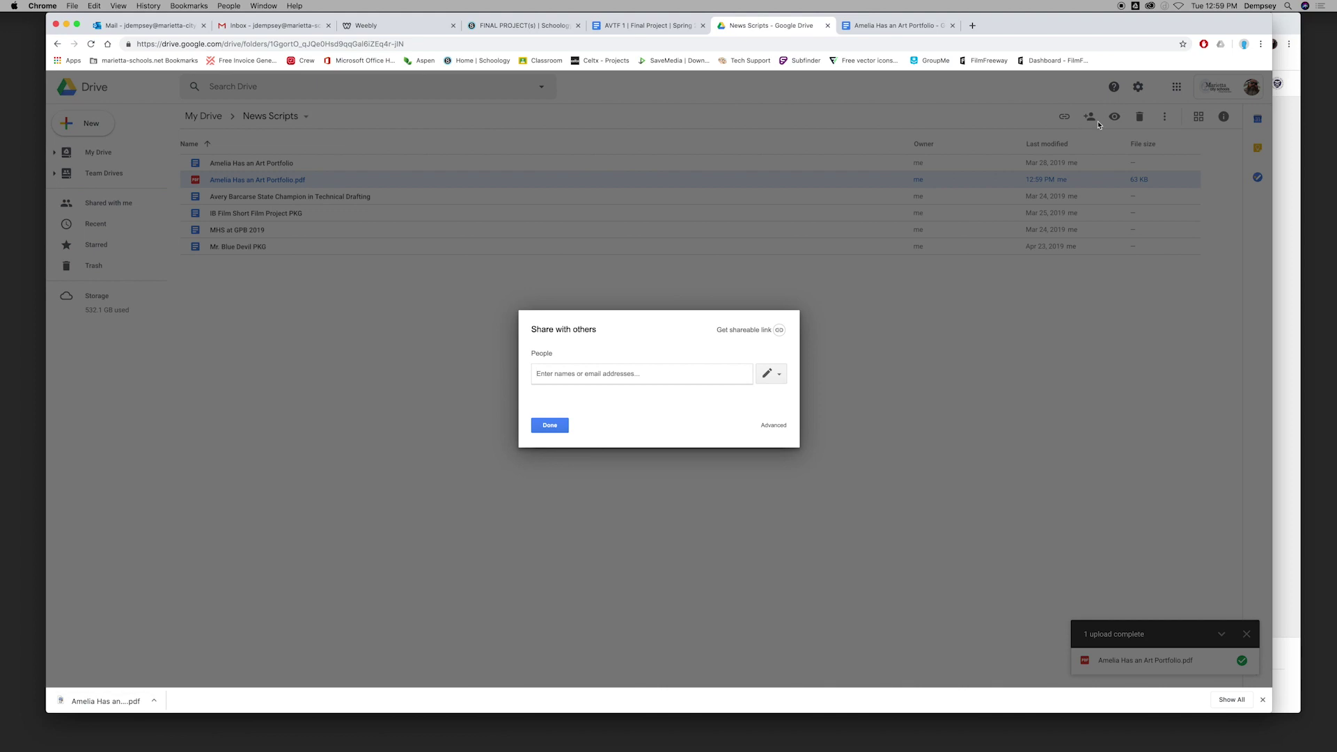
left_click(774, 425)
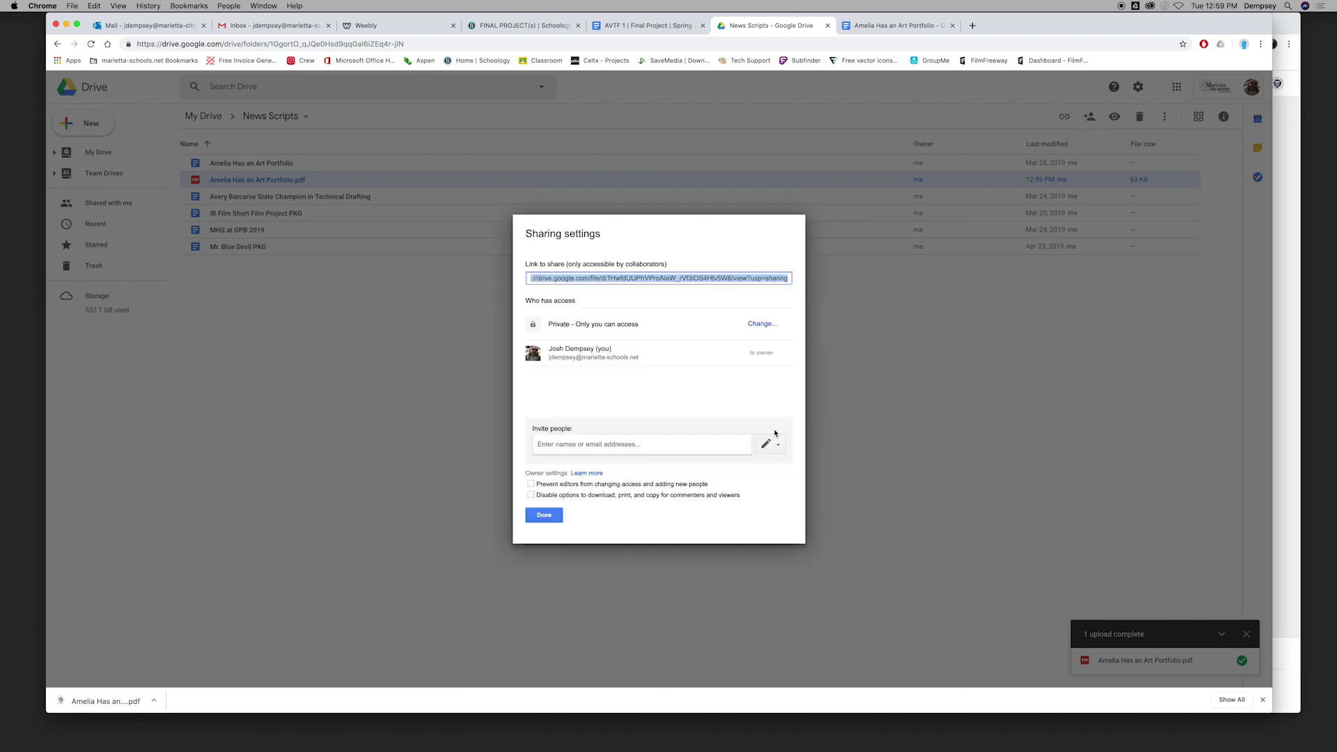
left_click(759, 325)
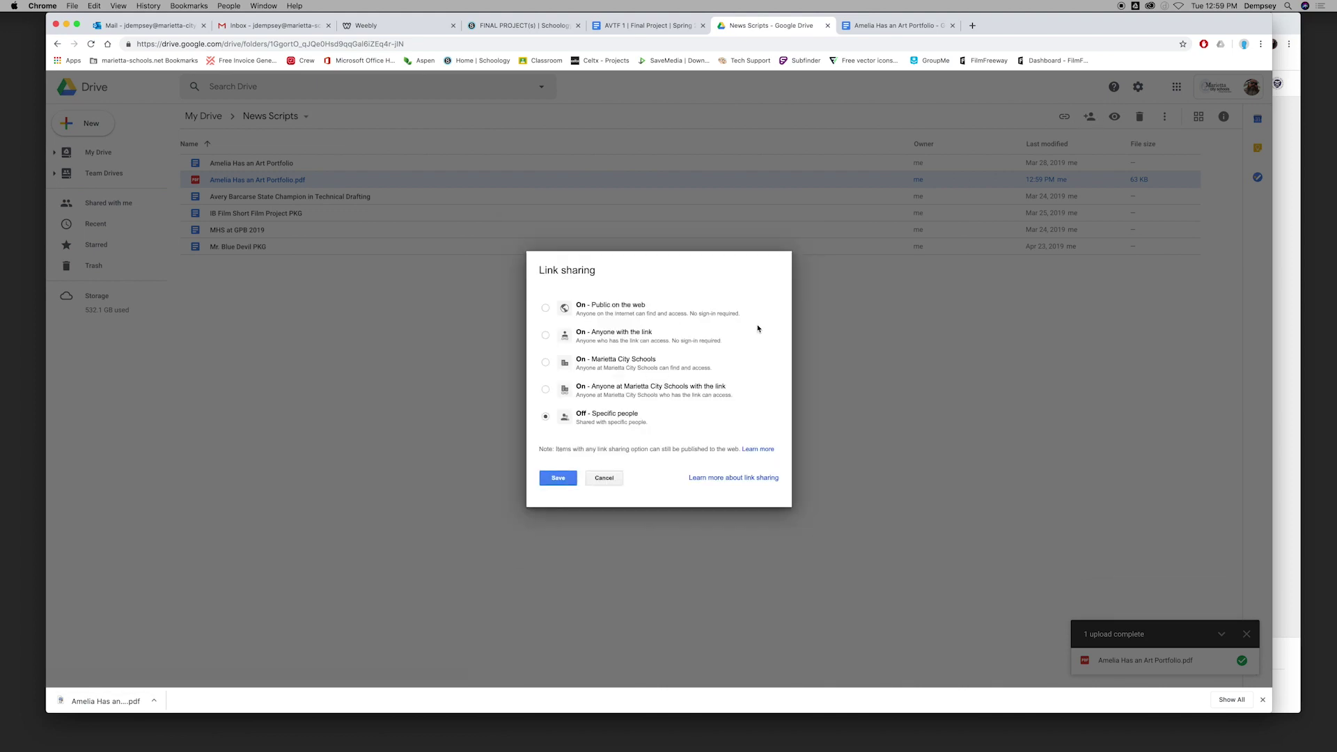
left_click(545, 310)
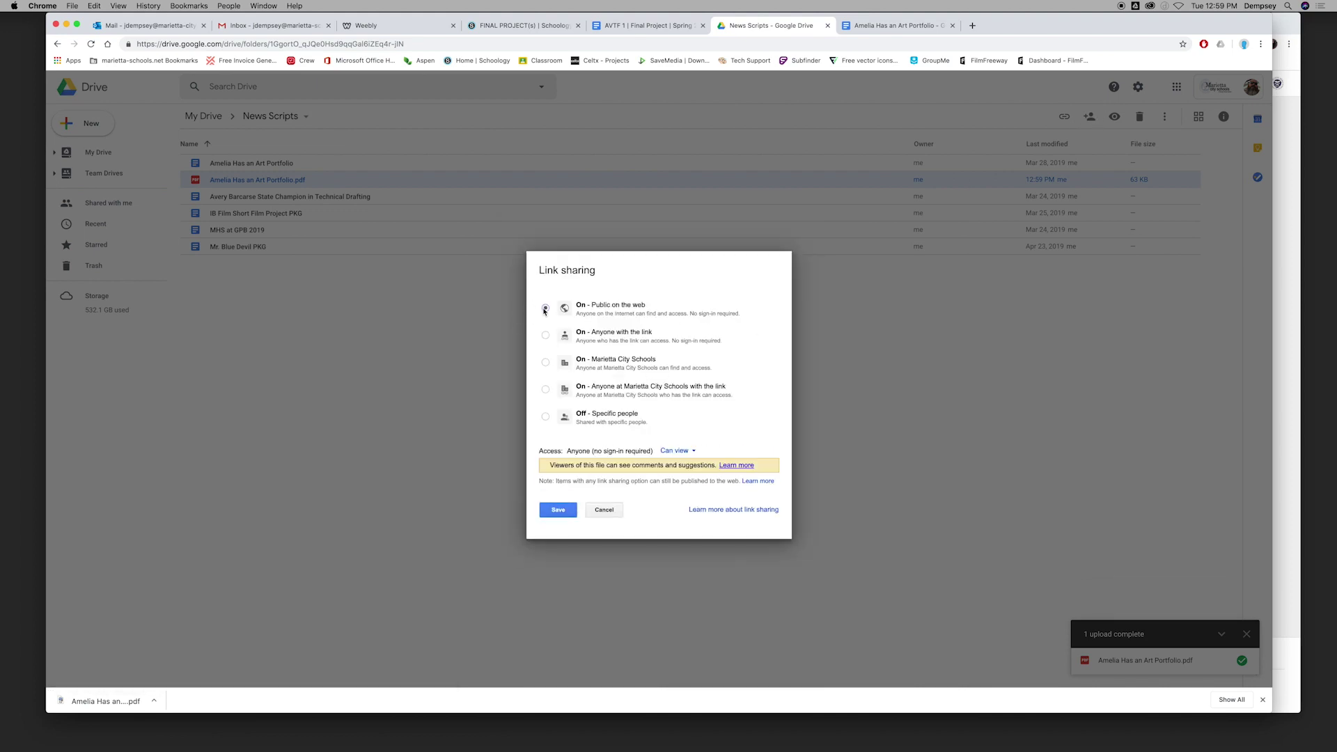
left_click(561, 511)
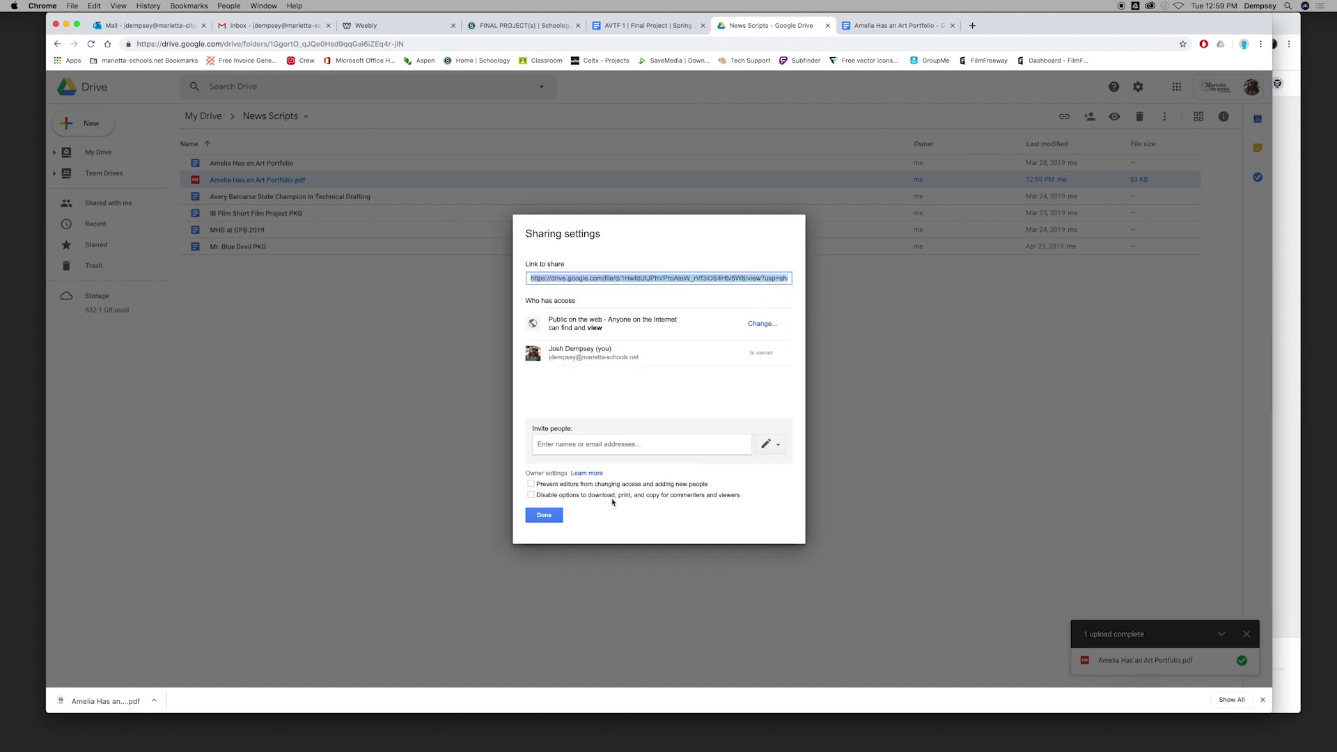
- Copy the PDF's share link, close the sharing settings, and return to Weebly
right_click(611, 277)
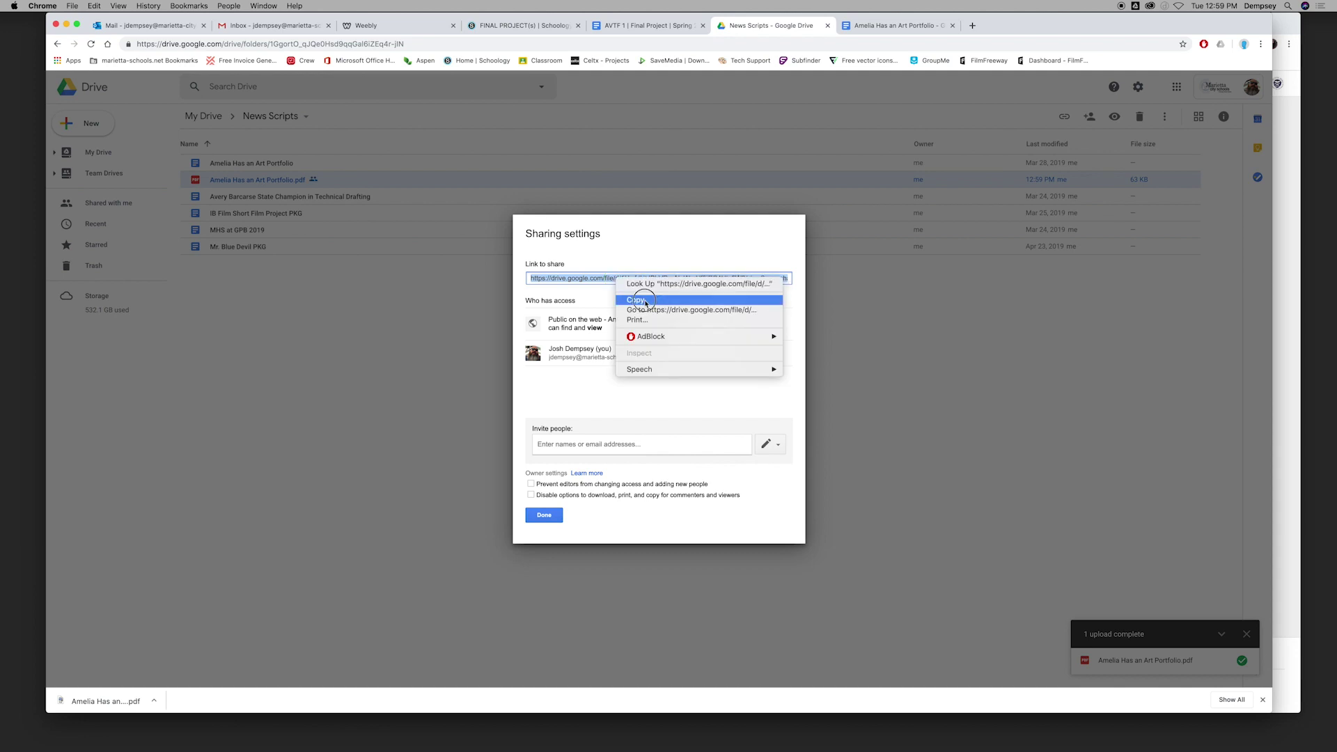
left_click(644, 296)
left_click(544, 515)
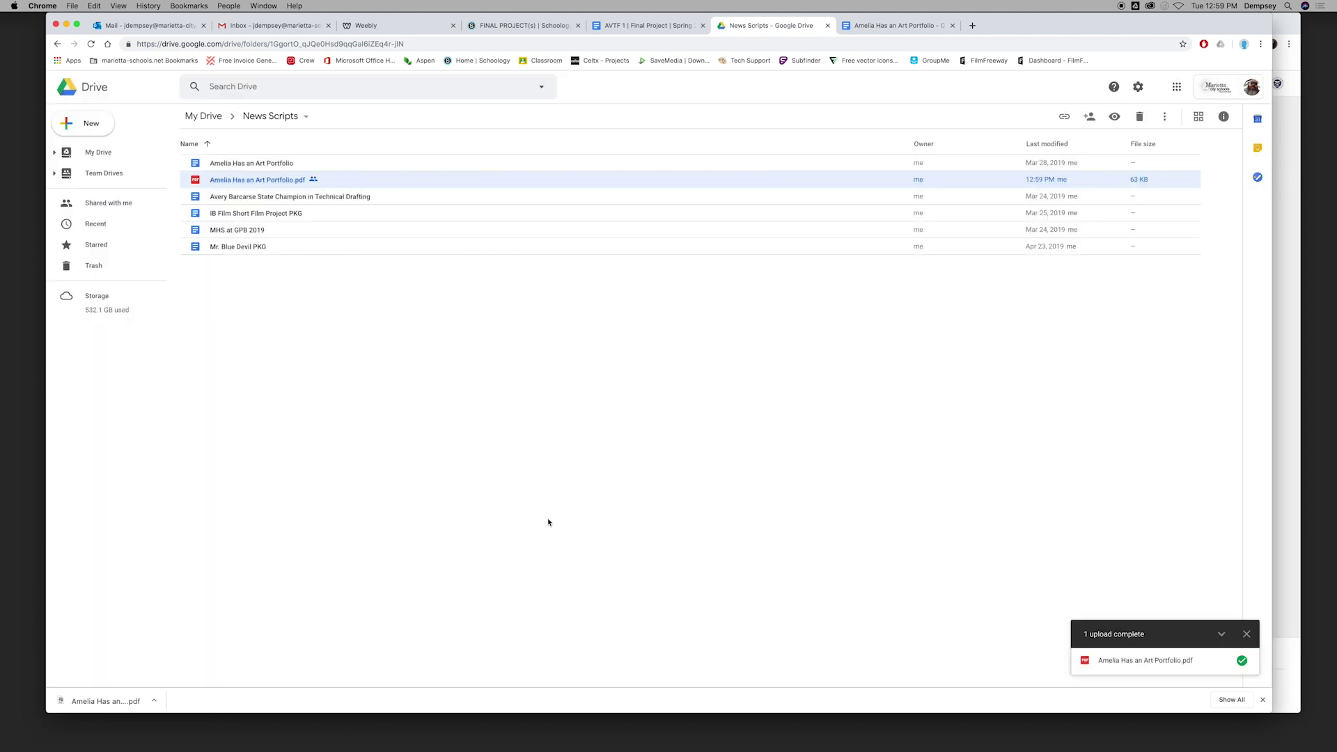
left_click(388, 26)
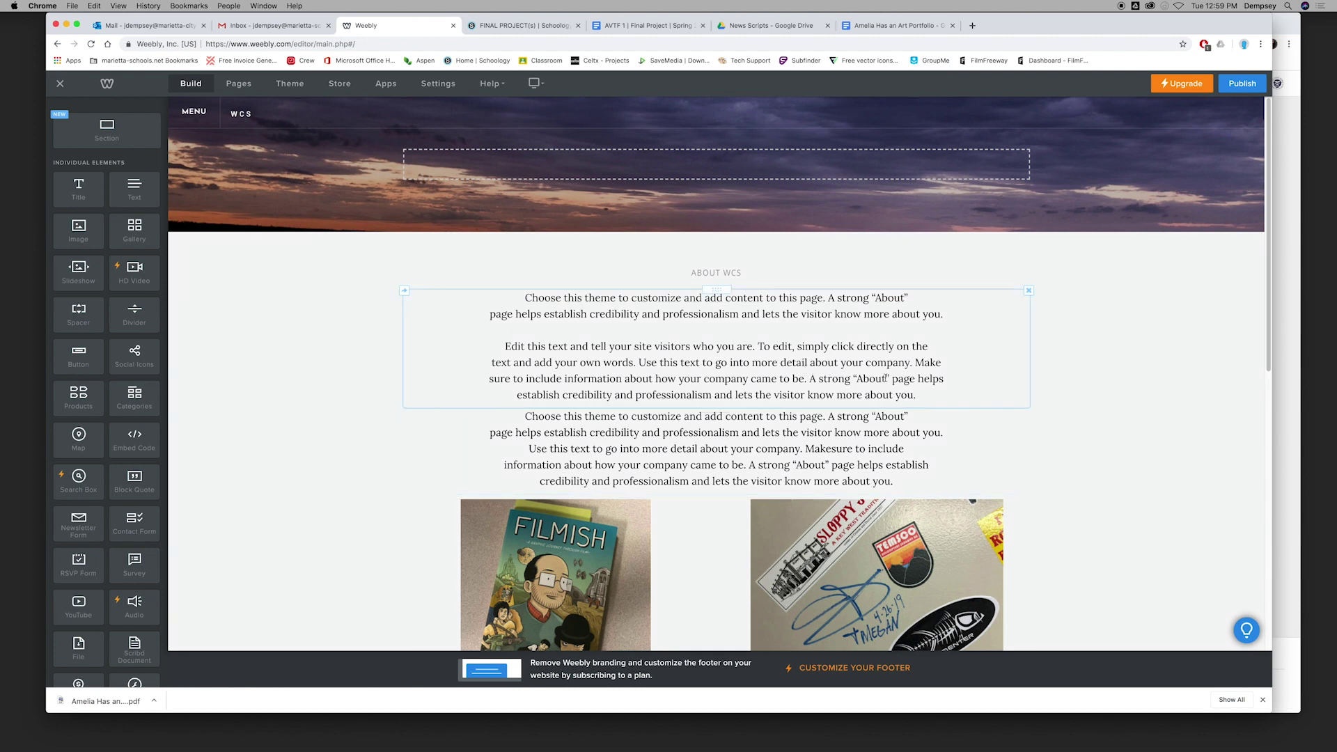
- Overwrite the lower placeholder paragraph with 'Amelia Has an Art Portfolio' and select that line
scroll(738, 383, "down", 2)
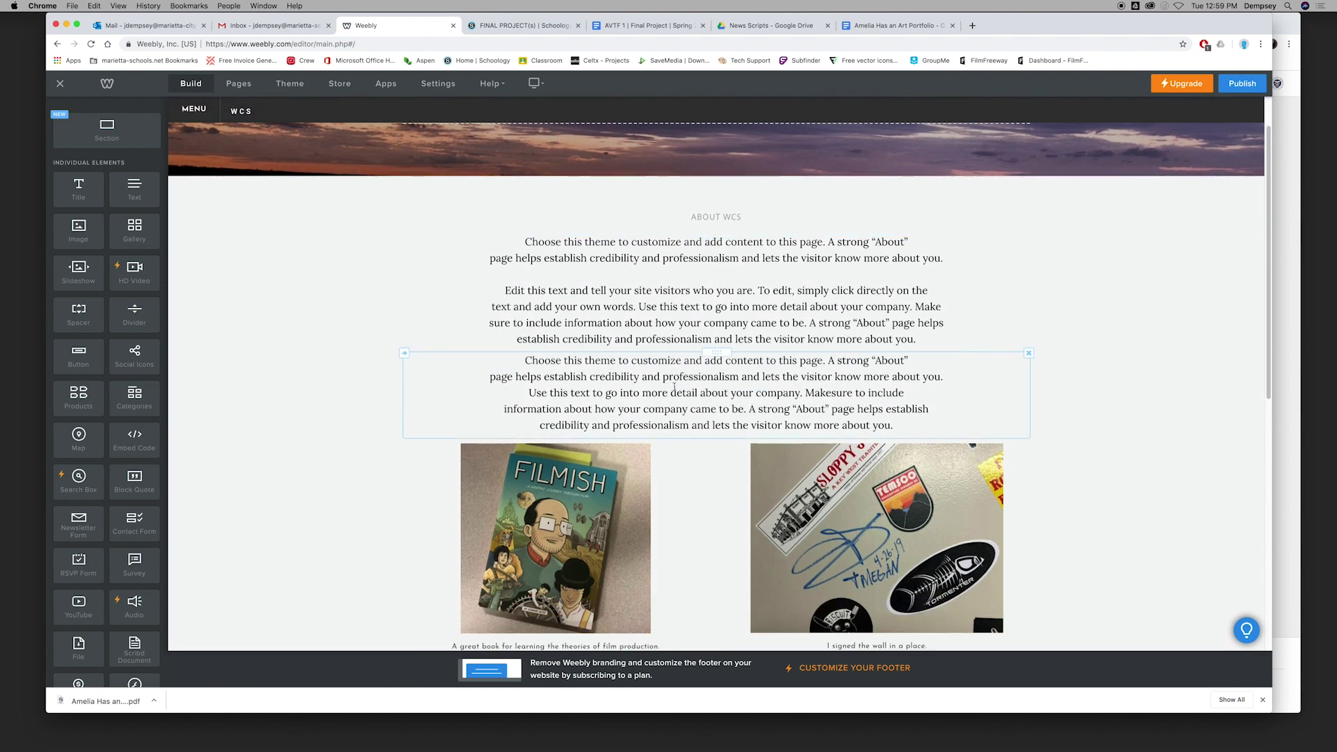
left_click(737, 383)
left_click_drag(921, 431, 440, 359)
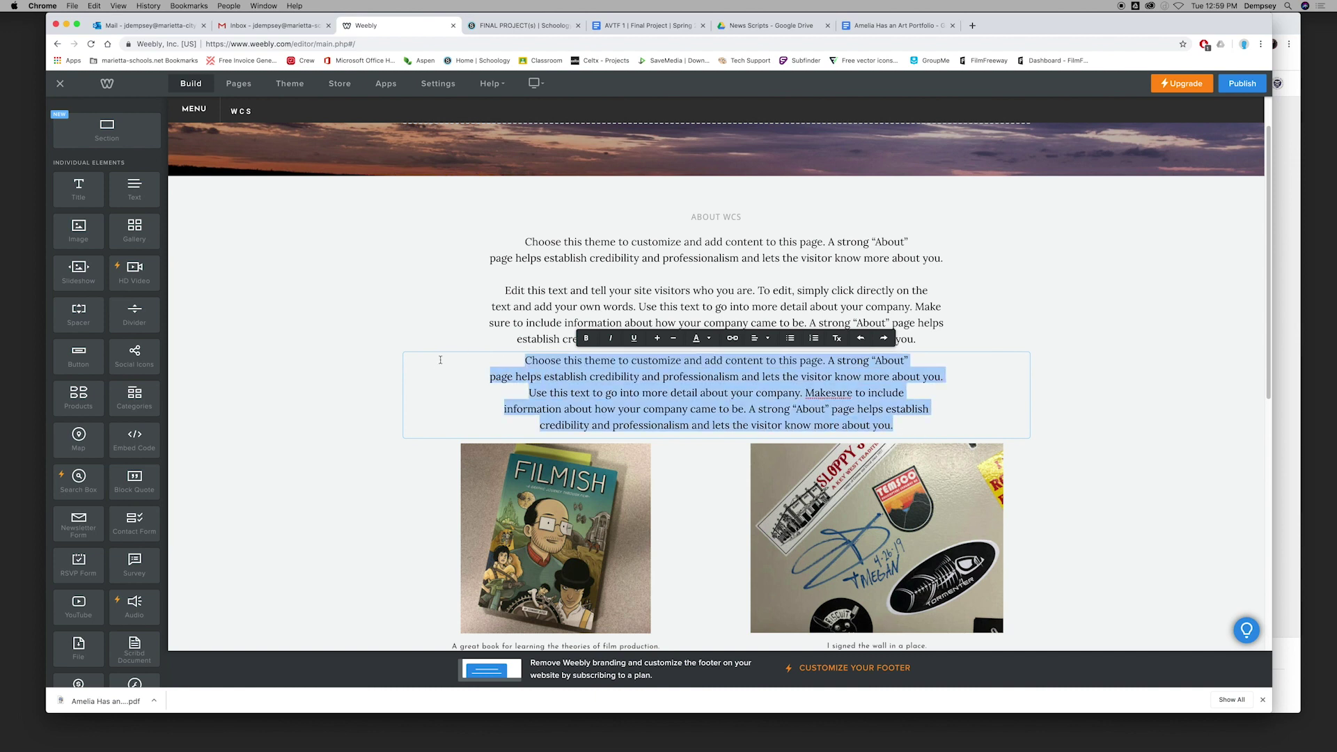
type("Amelia Has ")
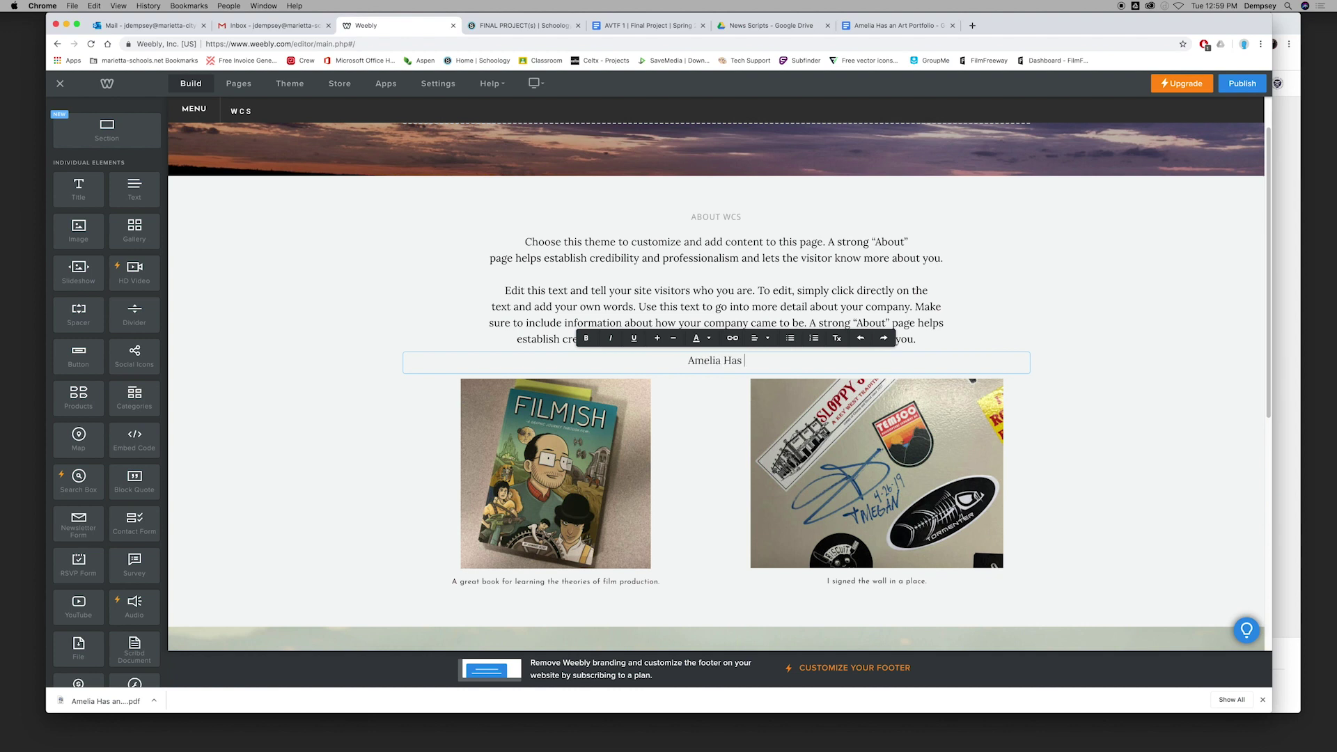
type("an Art Portfolio")
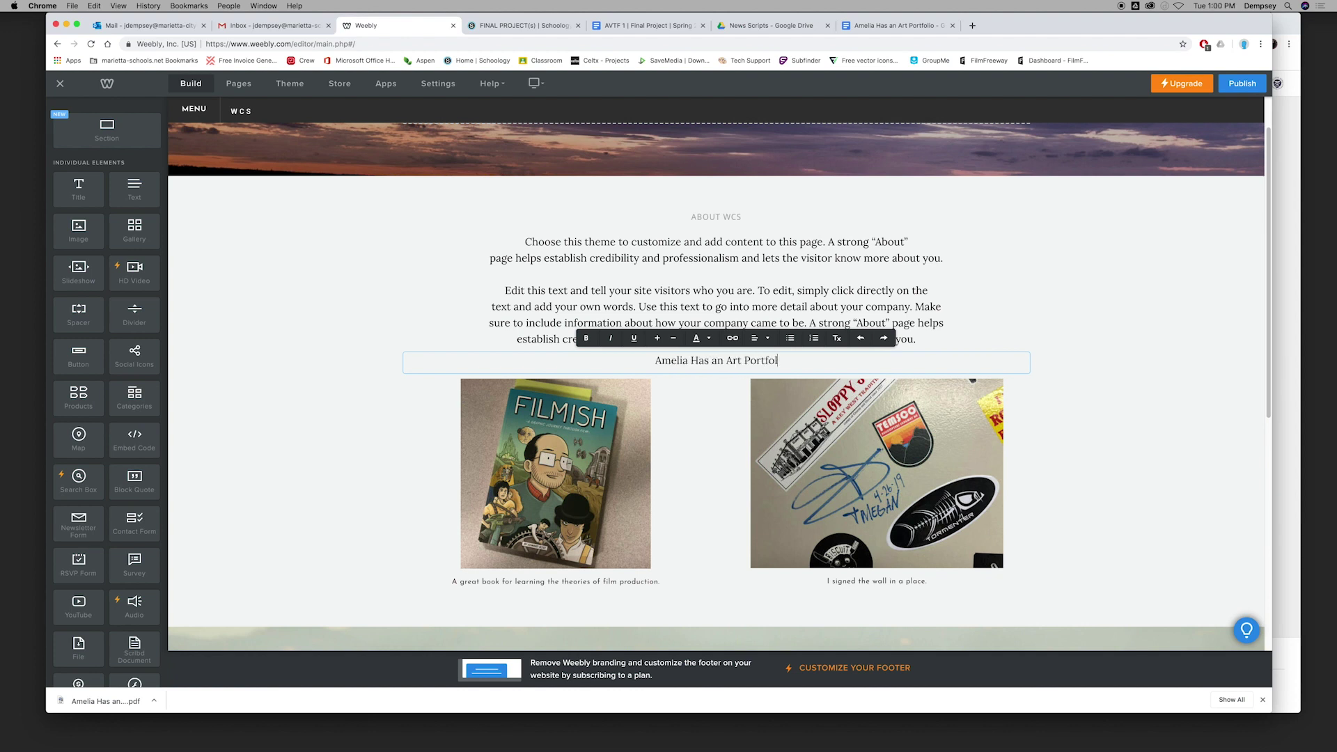
triple_click(728, 361)
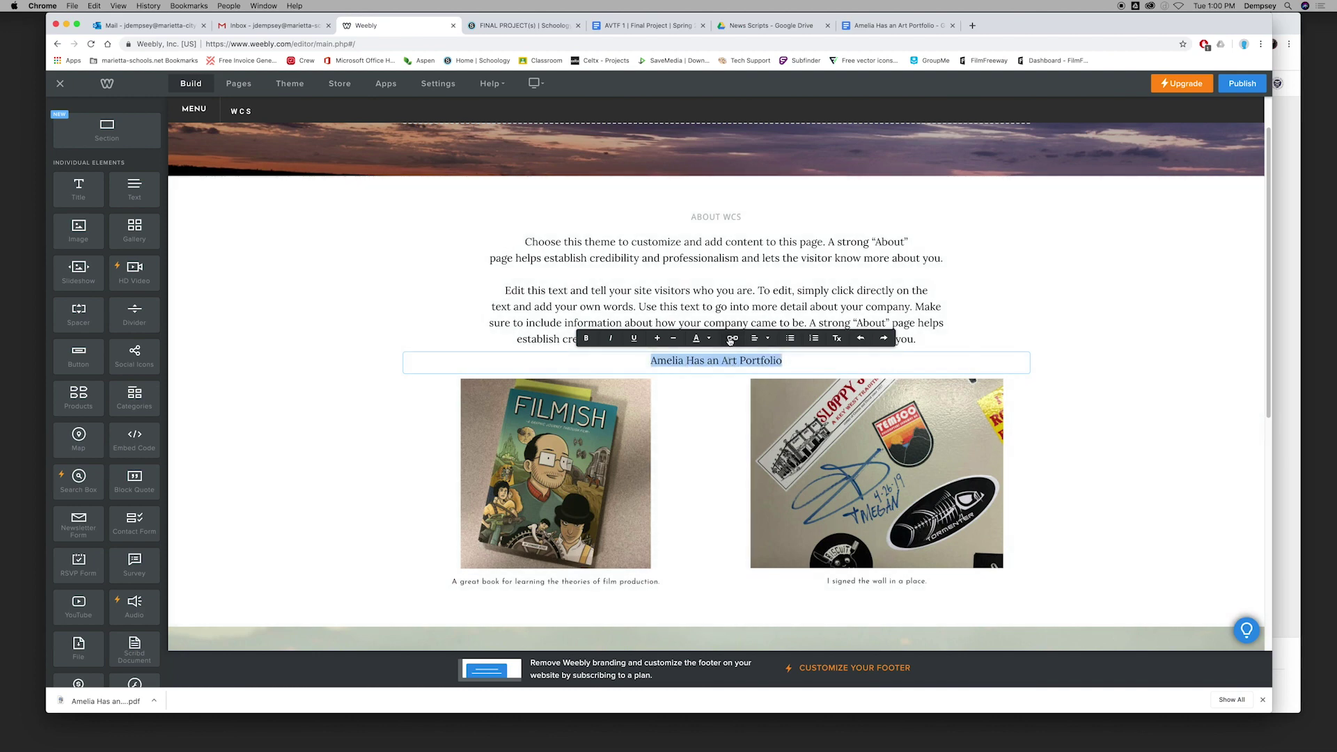
- Give the title a Website URL link by pasting the Drive PDF address
left_click(732, 338)
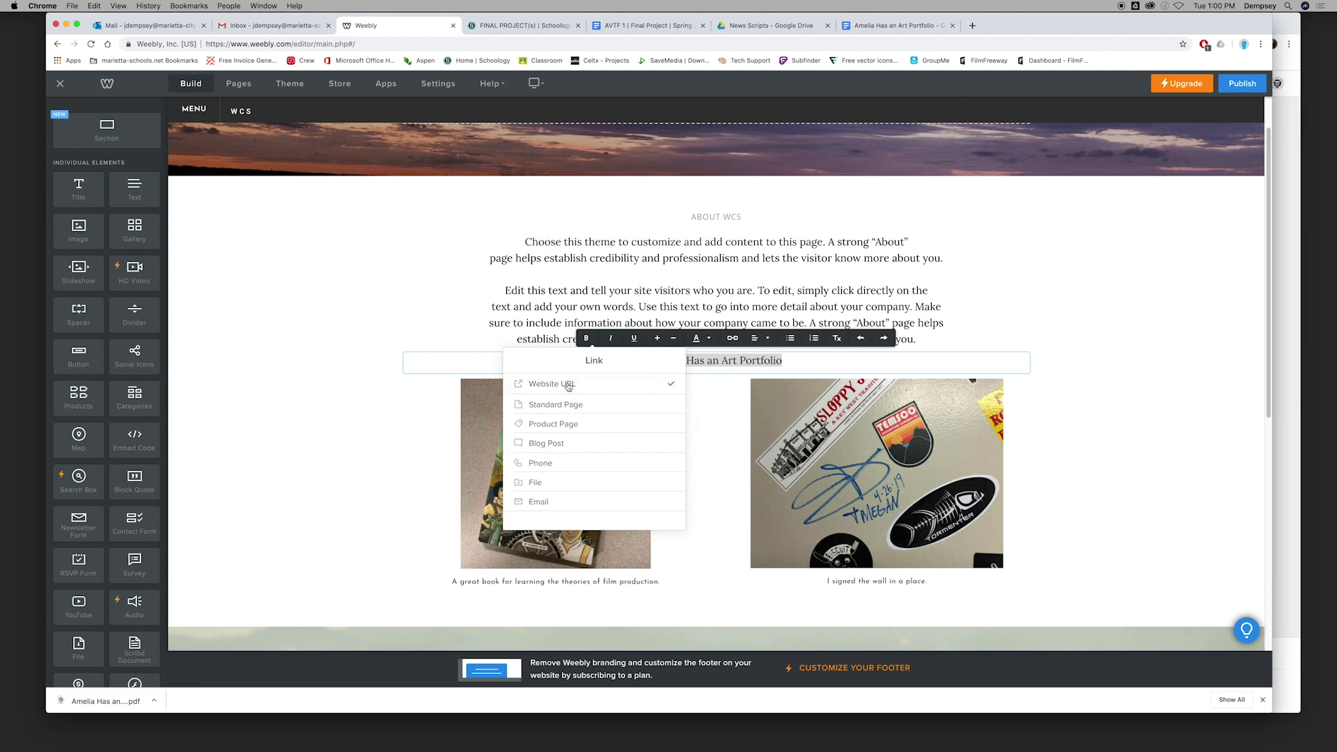
left_click(568, 385)
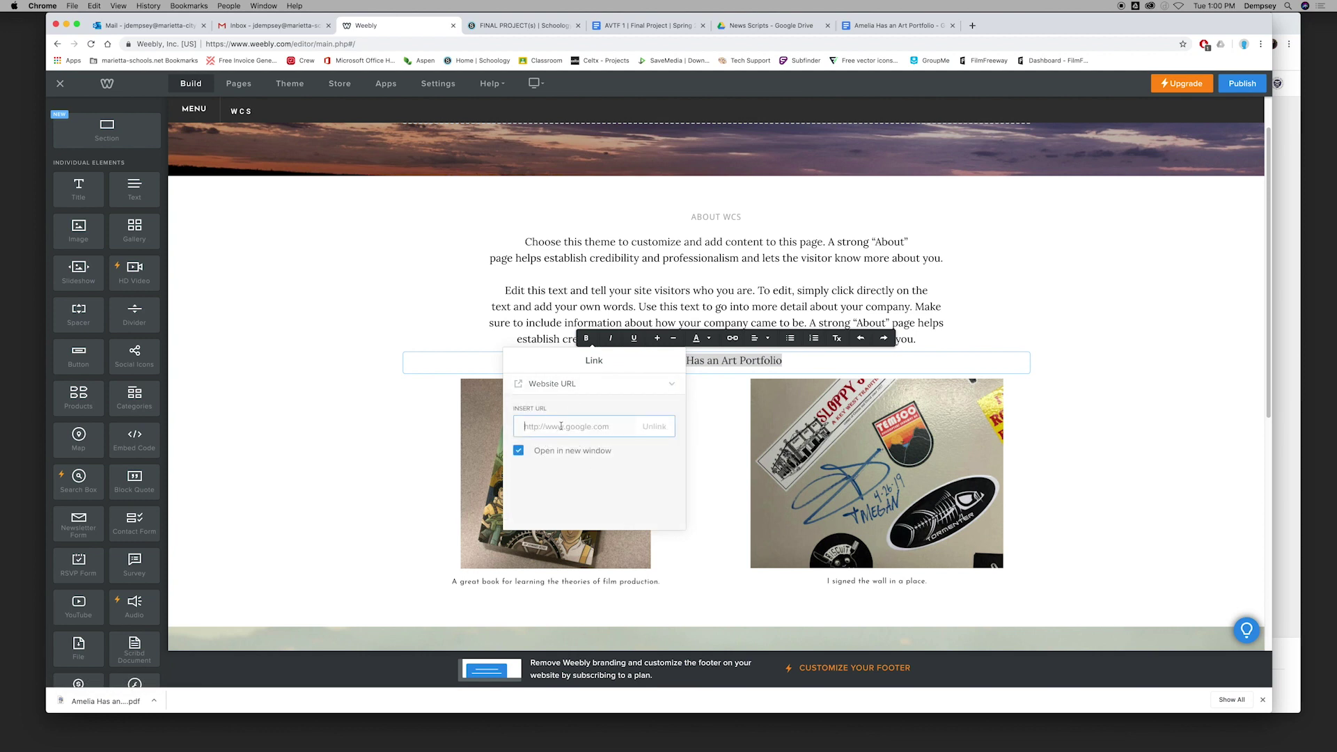
key("super+v")
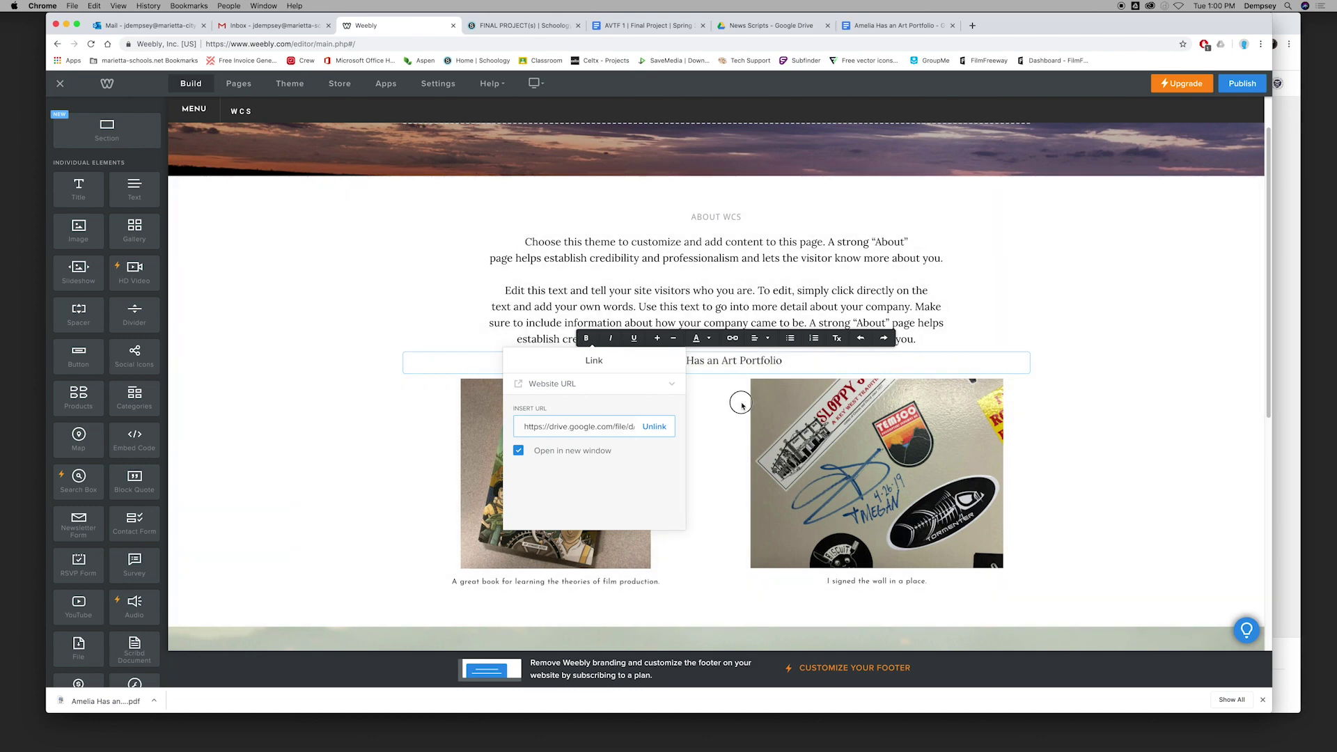
left_click(725, 362)
- Reselect the title, reapply the pasted Drive PDF URL as its link, and publish
left_click(725, 362)
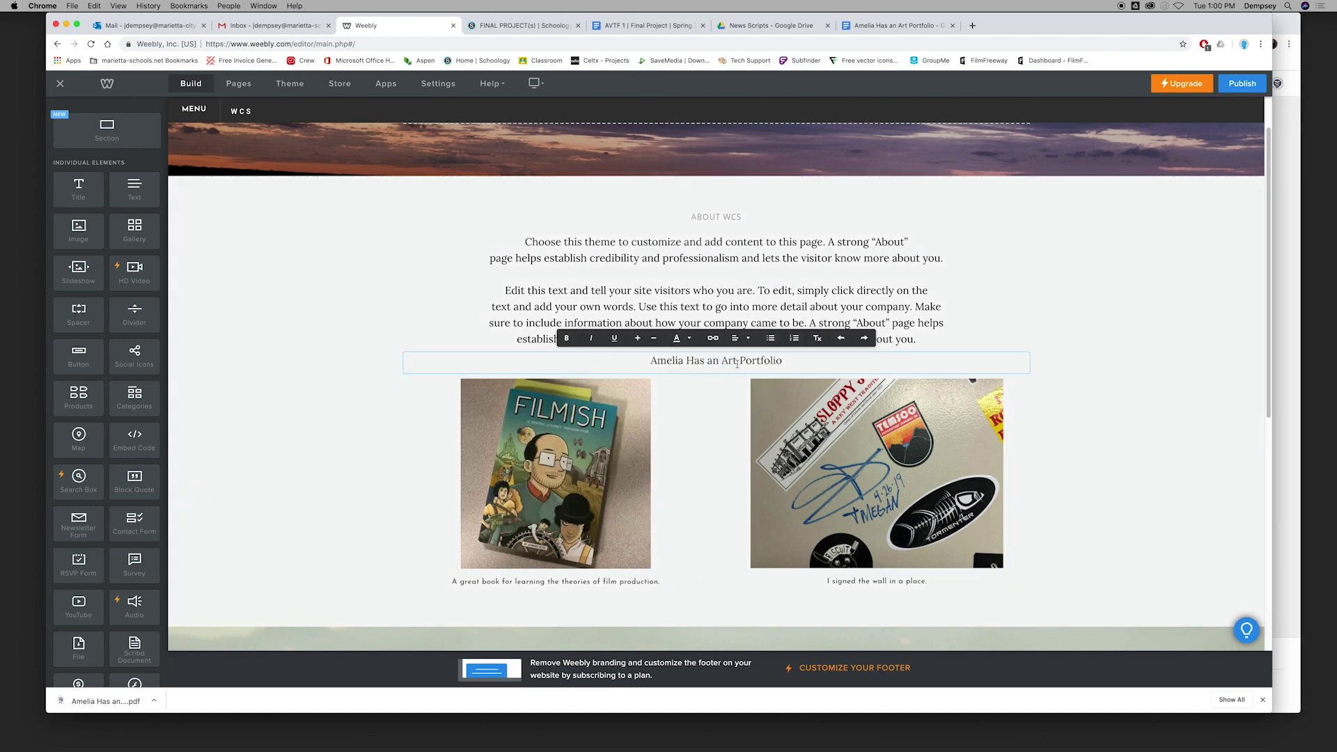
left_click_drag(789, 363, 649, 362)
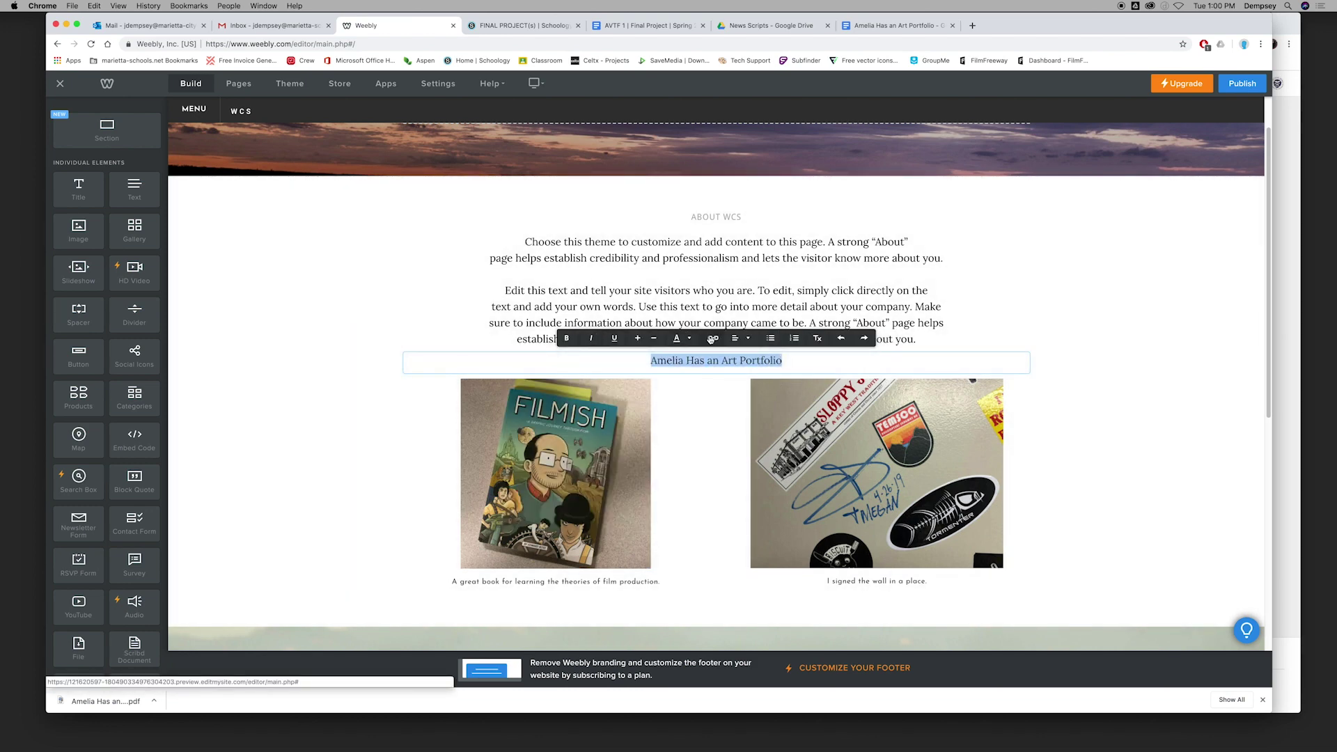
left_click(712, 338)
left_click(566, 388)
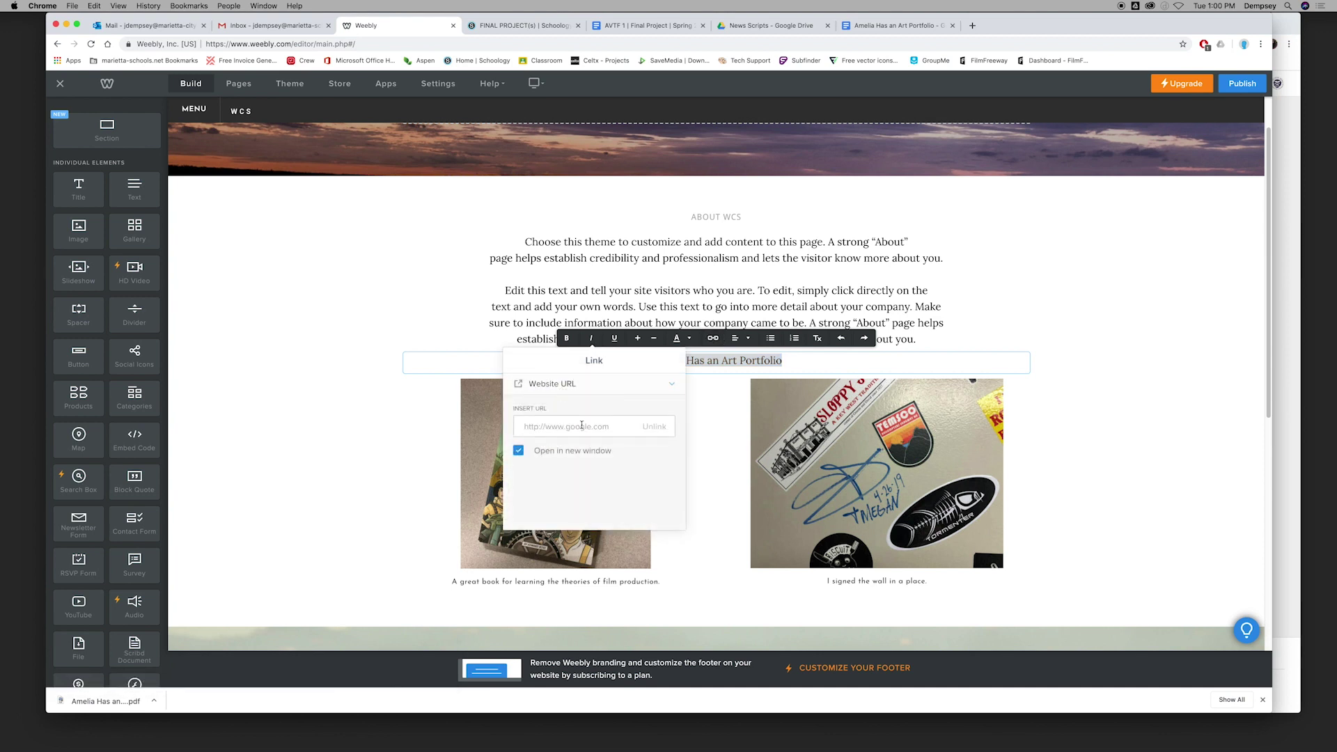
key("super+v")
left_click(806, 361)
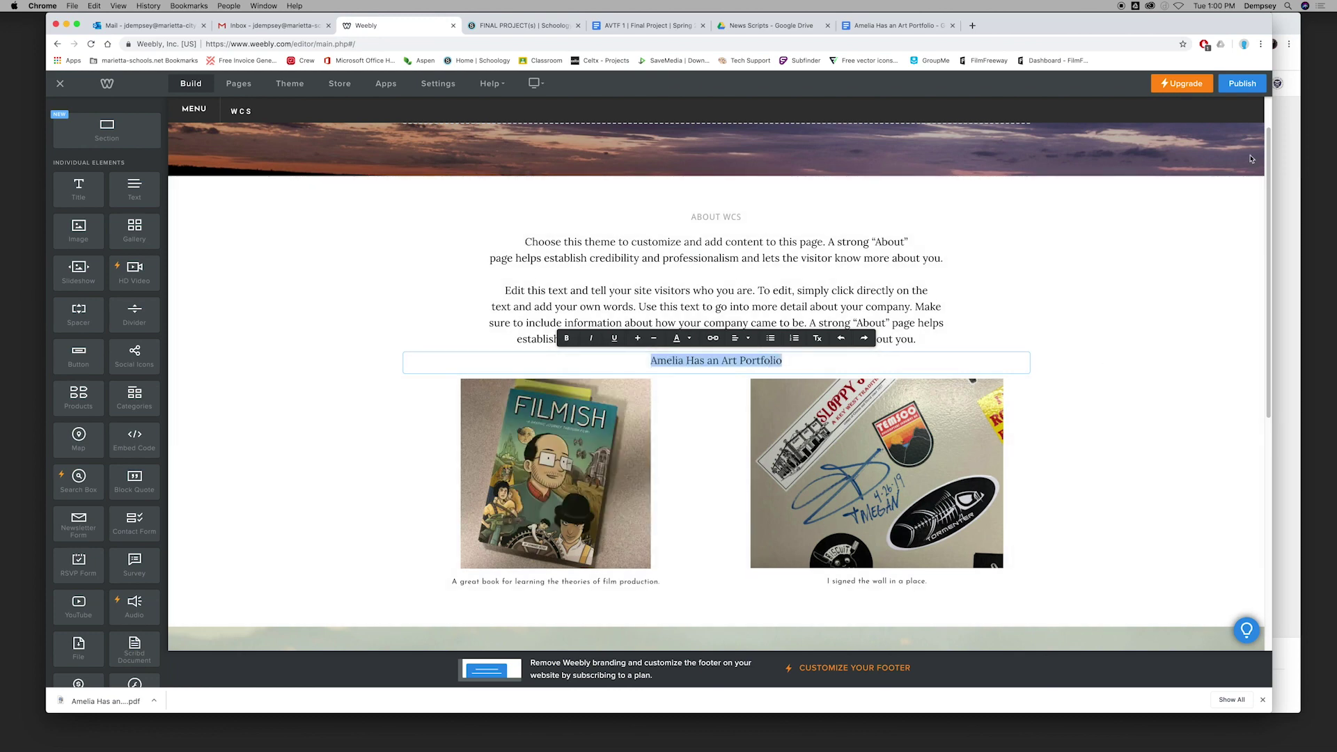
left_click(1242, 83)
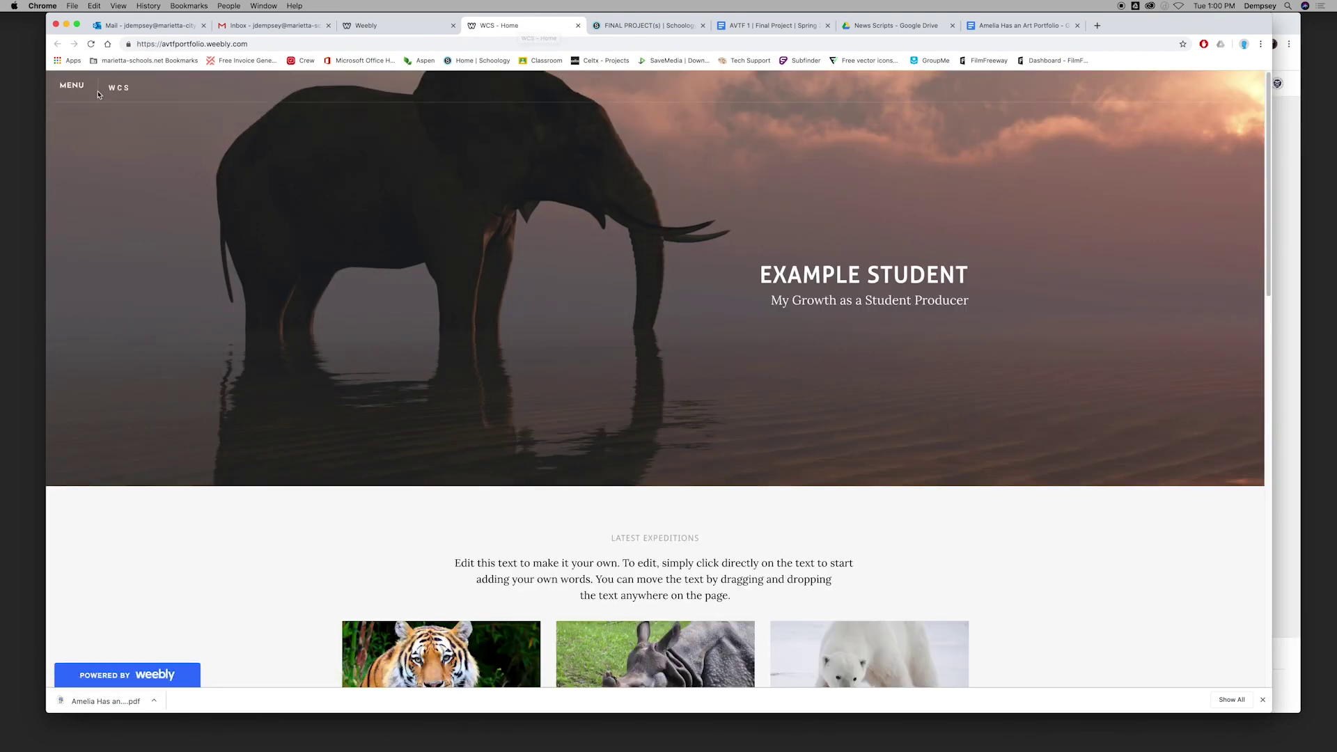
- On the live site, go to ABOUT and verify the title opens the script PDF
left_click(79, 86)
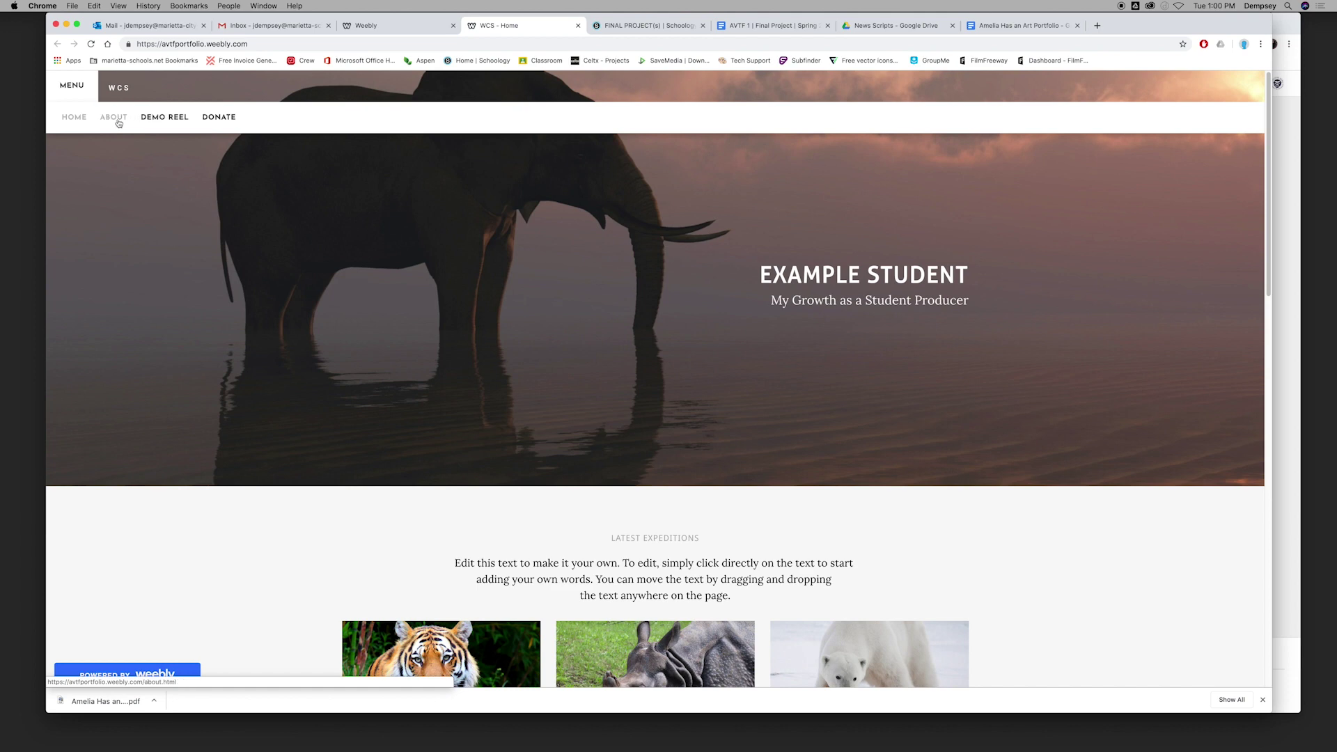
left_click(114, 117)
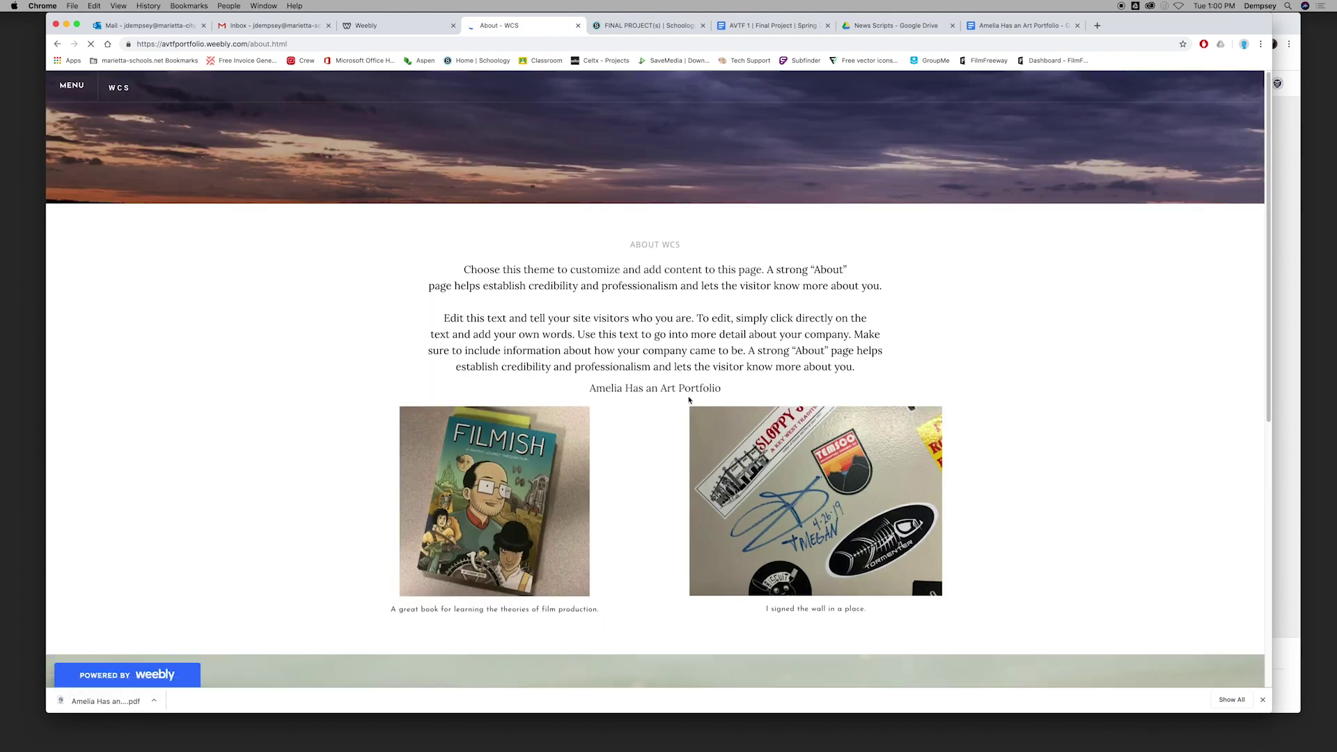
left_click(673, 392)
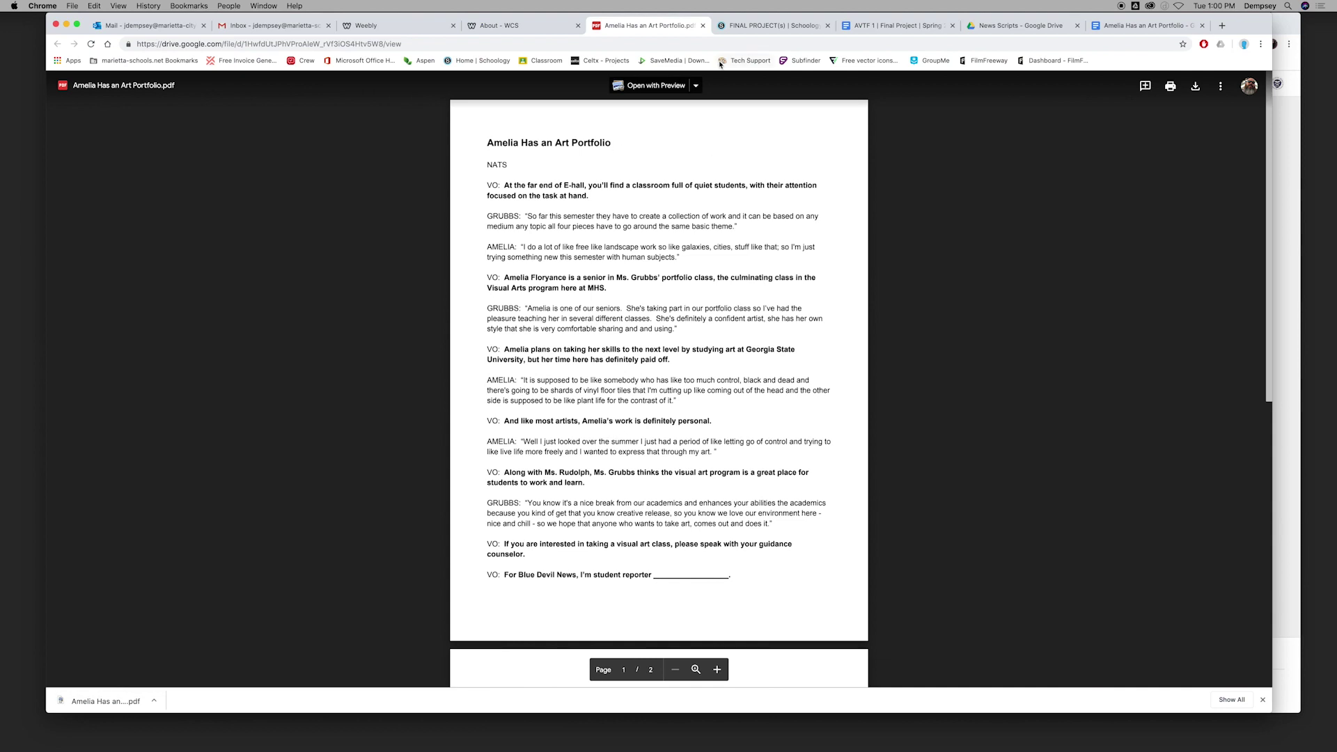
left_click(702, 25)
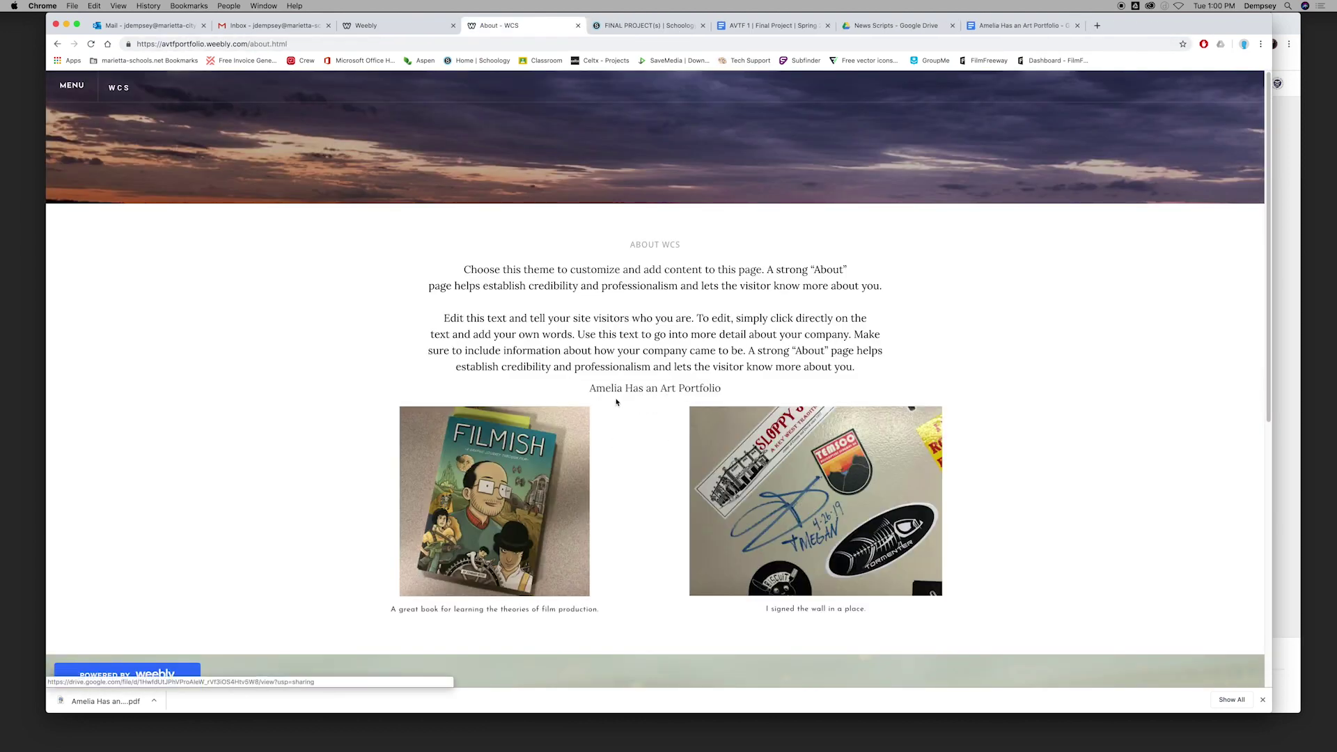
- Back in the editor, dismiss the Published dialog and select the title line
left_click(420, 32)
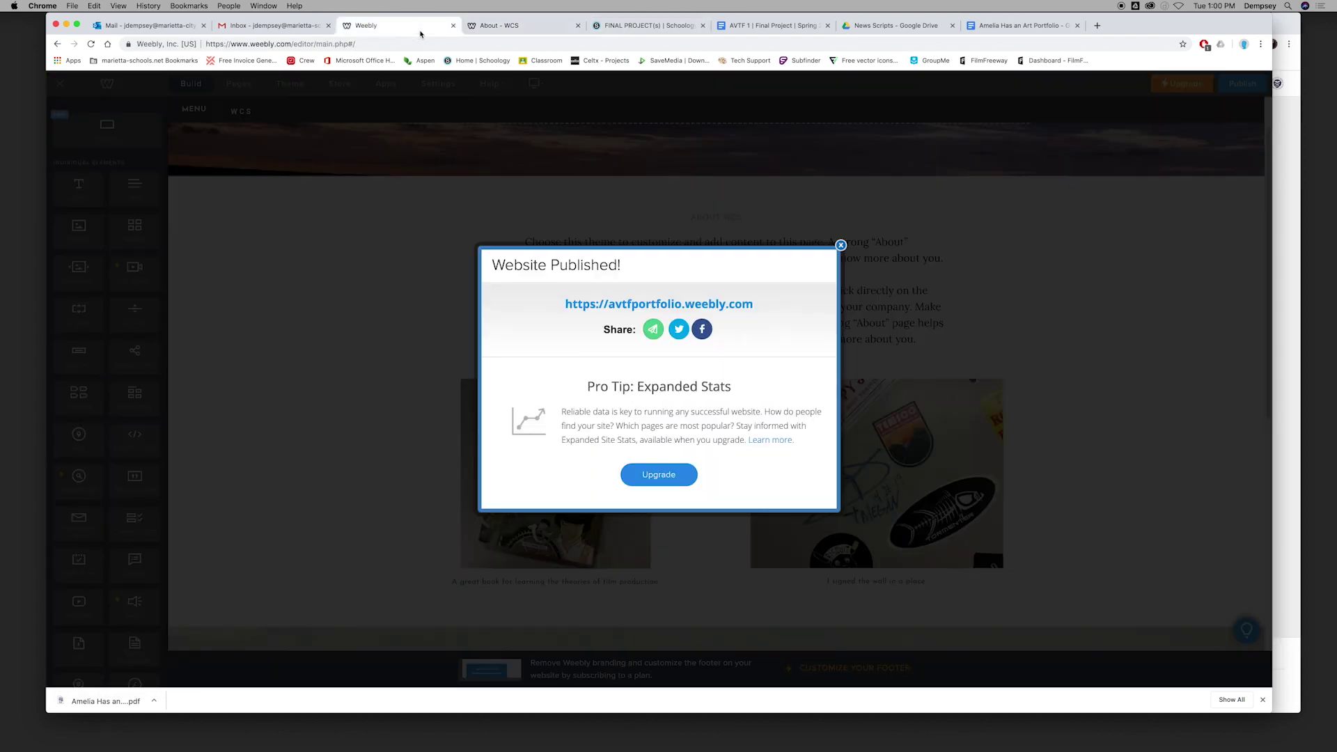
left_click(841, 245)
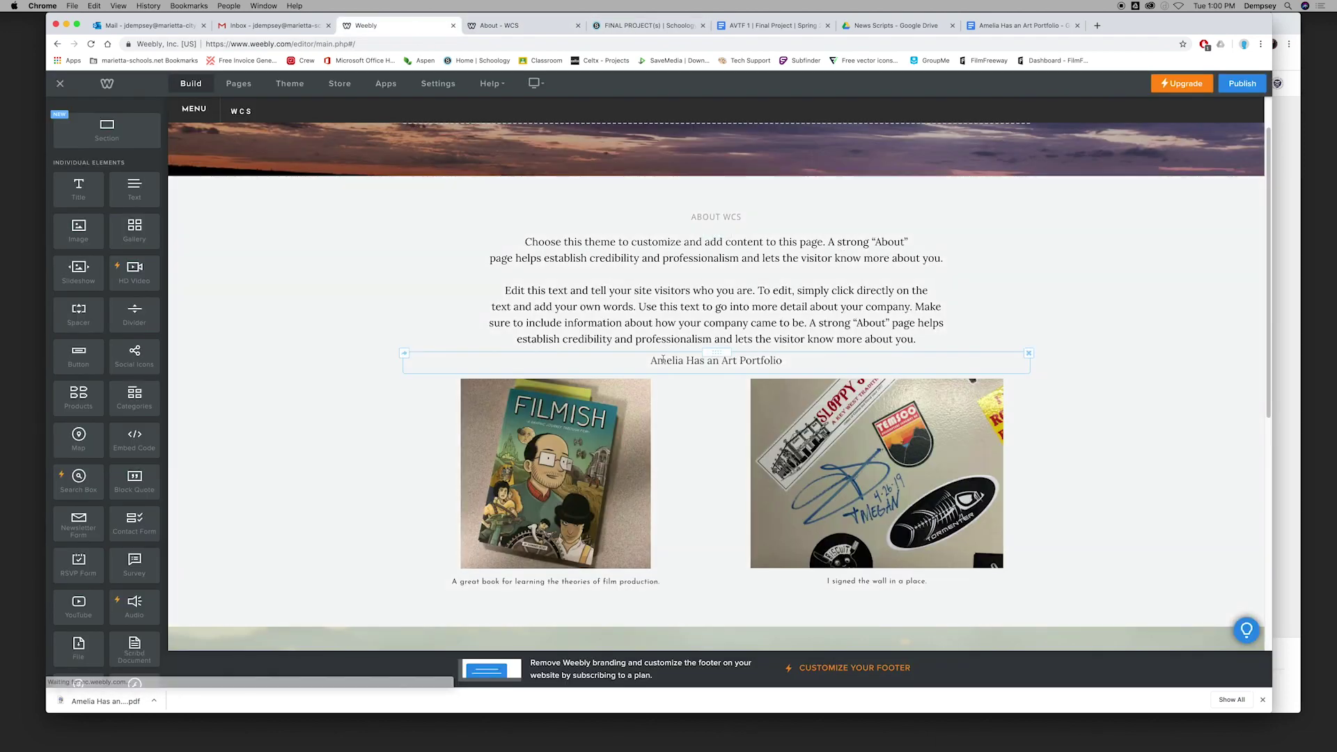
left_click(650, 362)
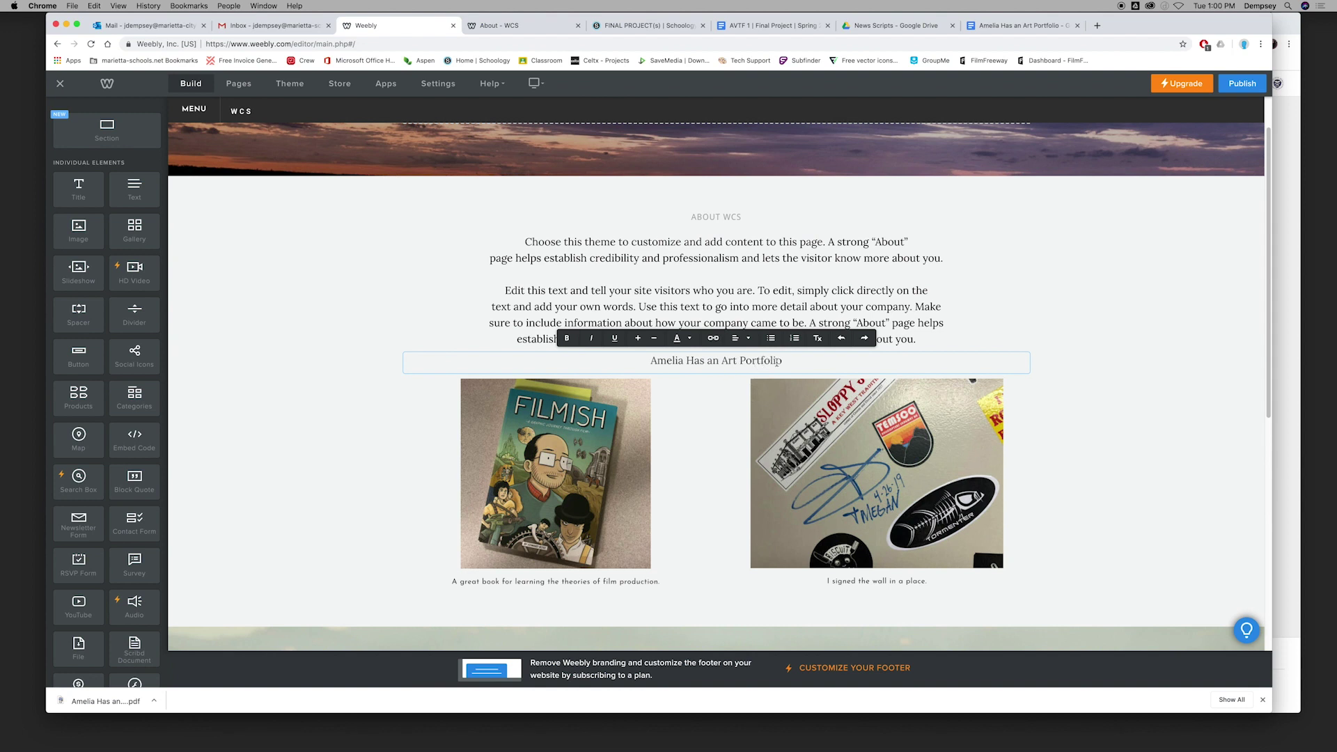
left_click_drag(783, 361, 645, 361)
- Make the title underlined and bold, then republish the site
left_click(713, 338)
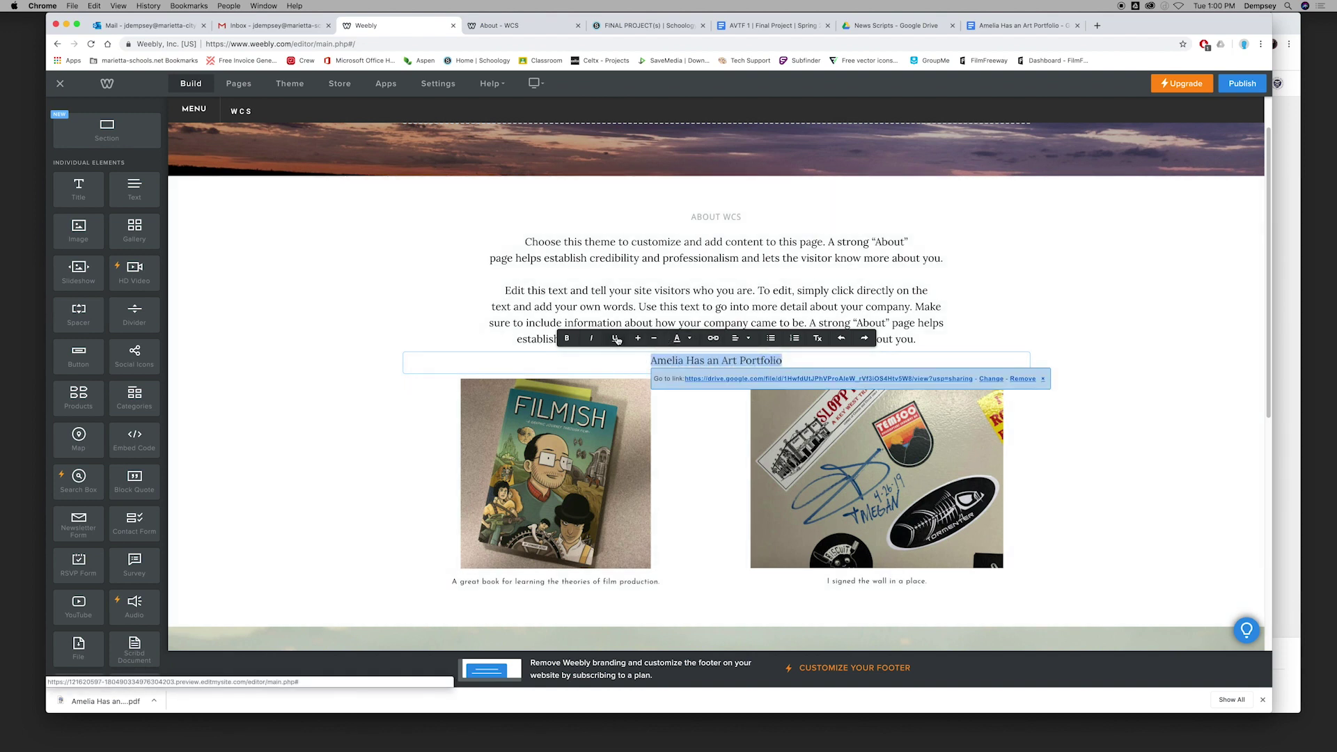
left_click(783, 382)
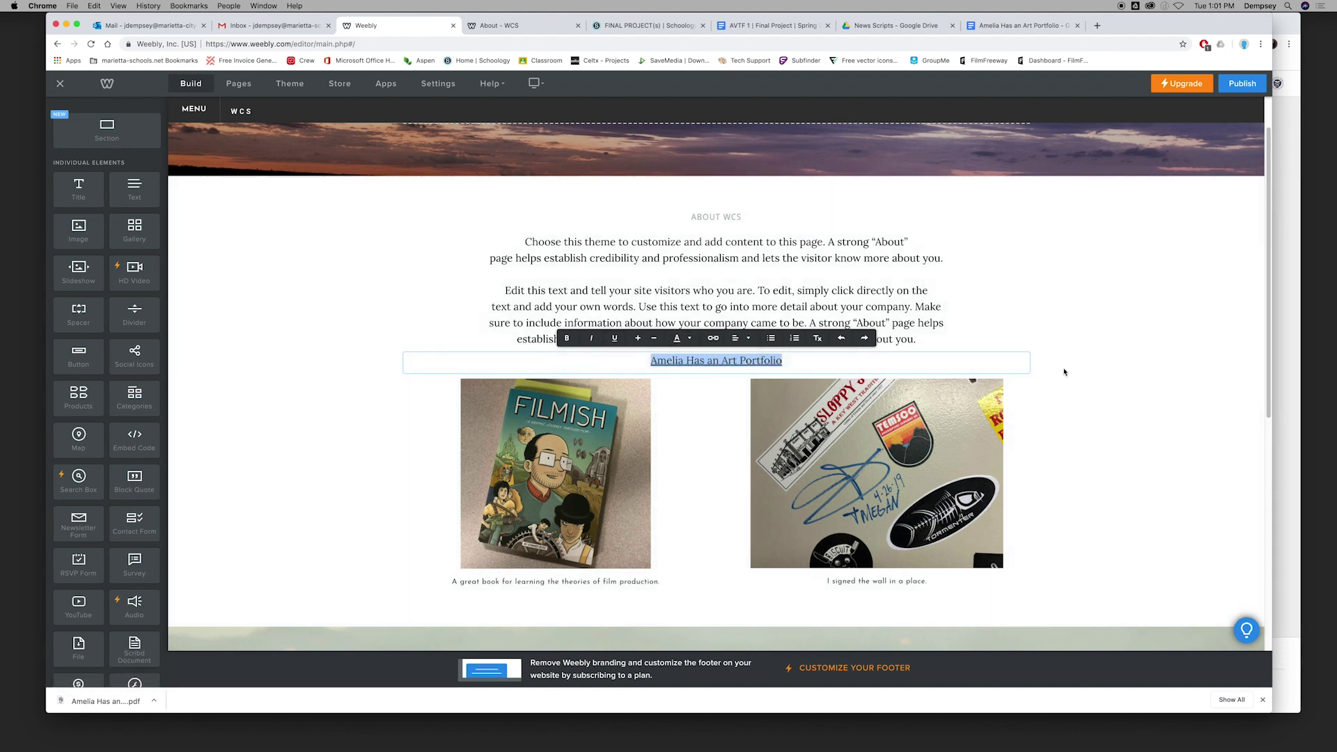
left_click(567, 338)
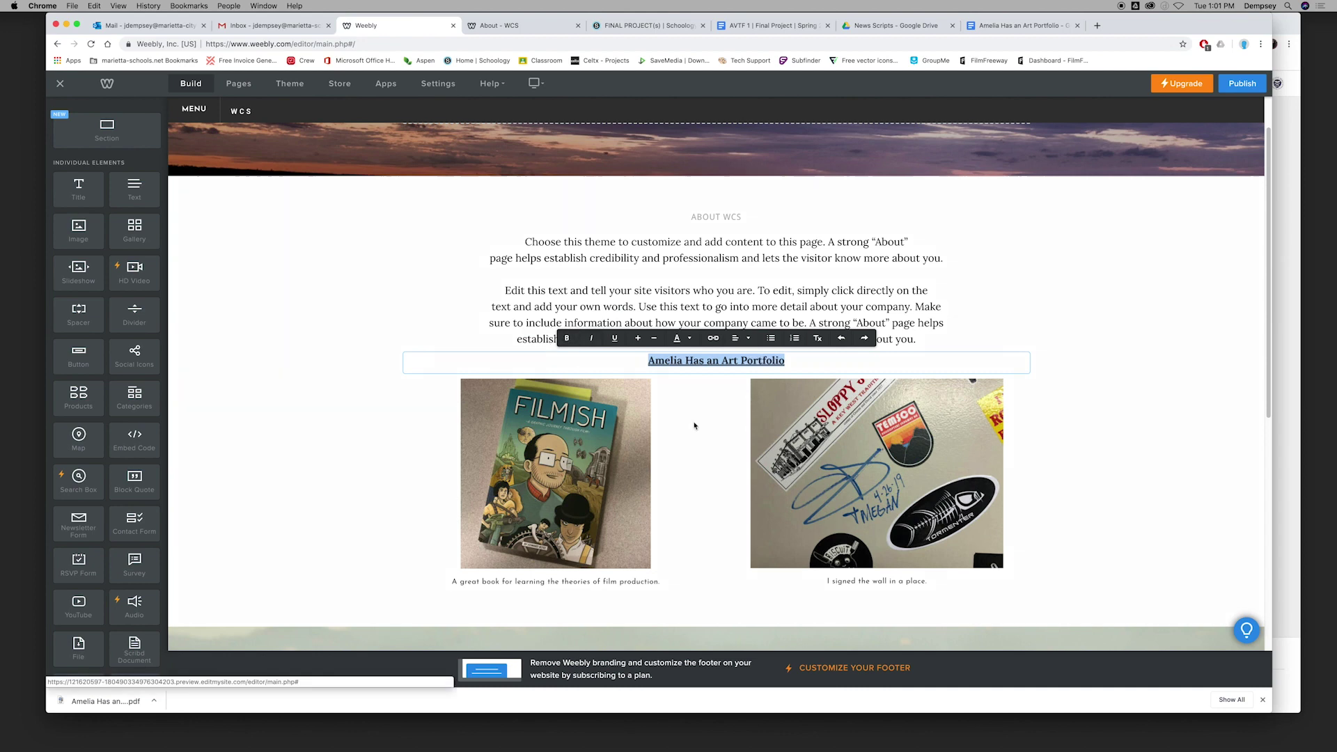
left_click(1242, 83)
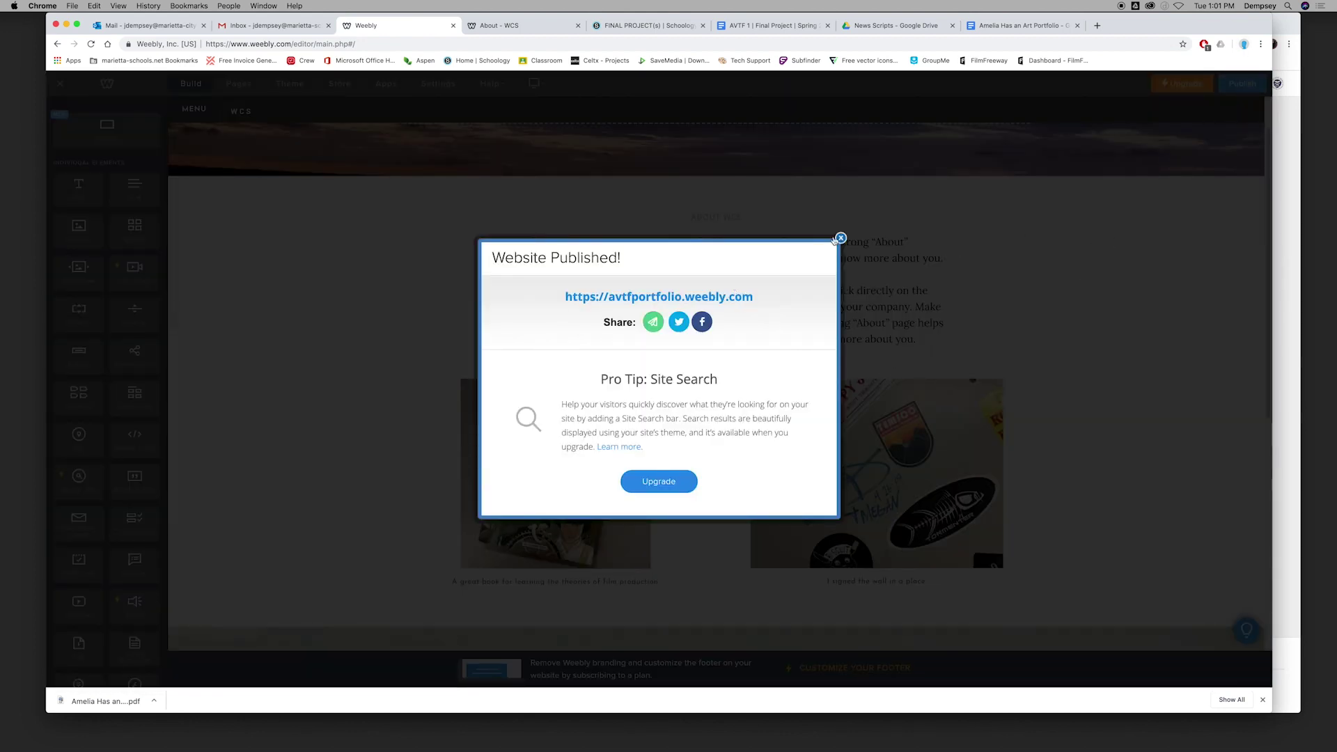
left_click(840, 238)
- Reload the live About page, test the bold underlined title's PDF link, then return to the editor
left_click(498, 25)
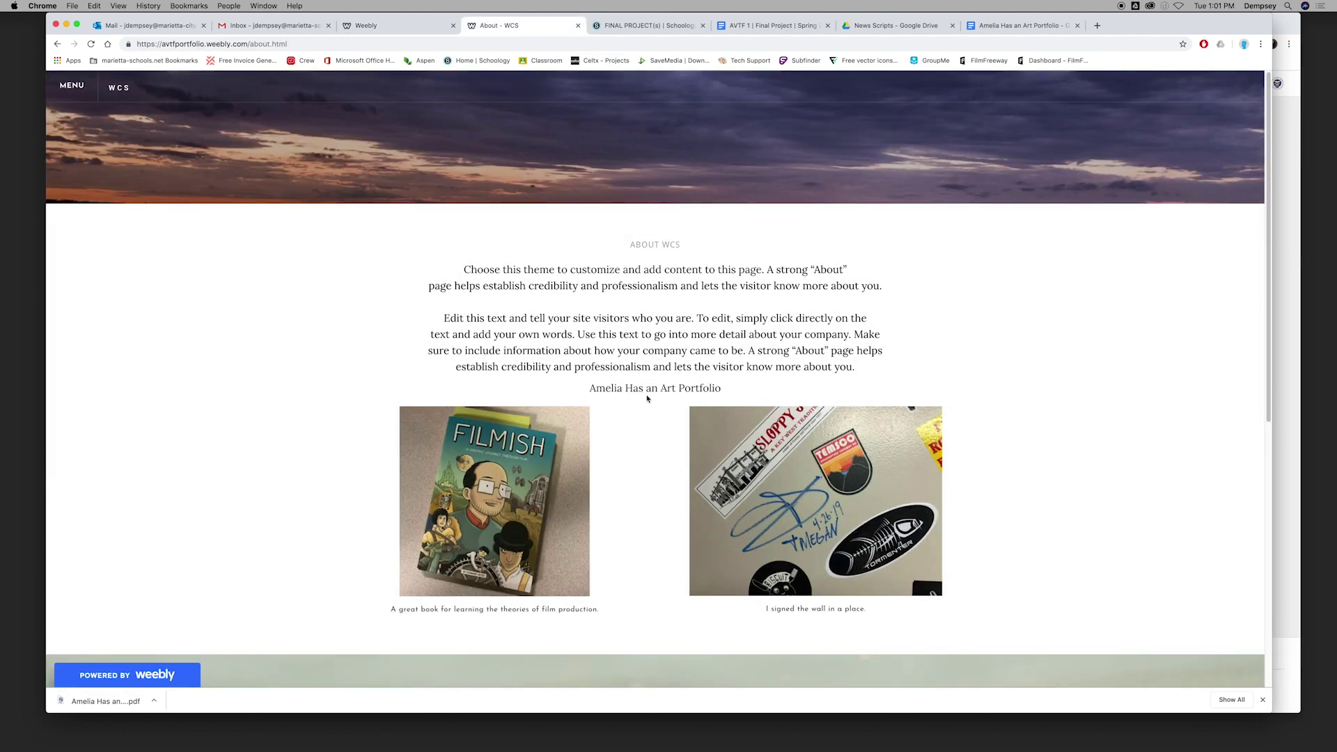
left_click(493, 41)
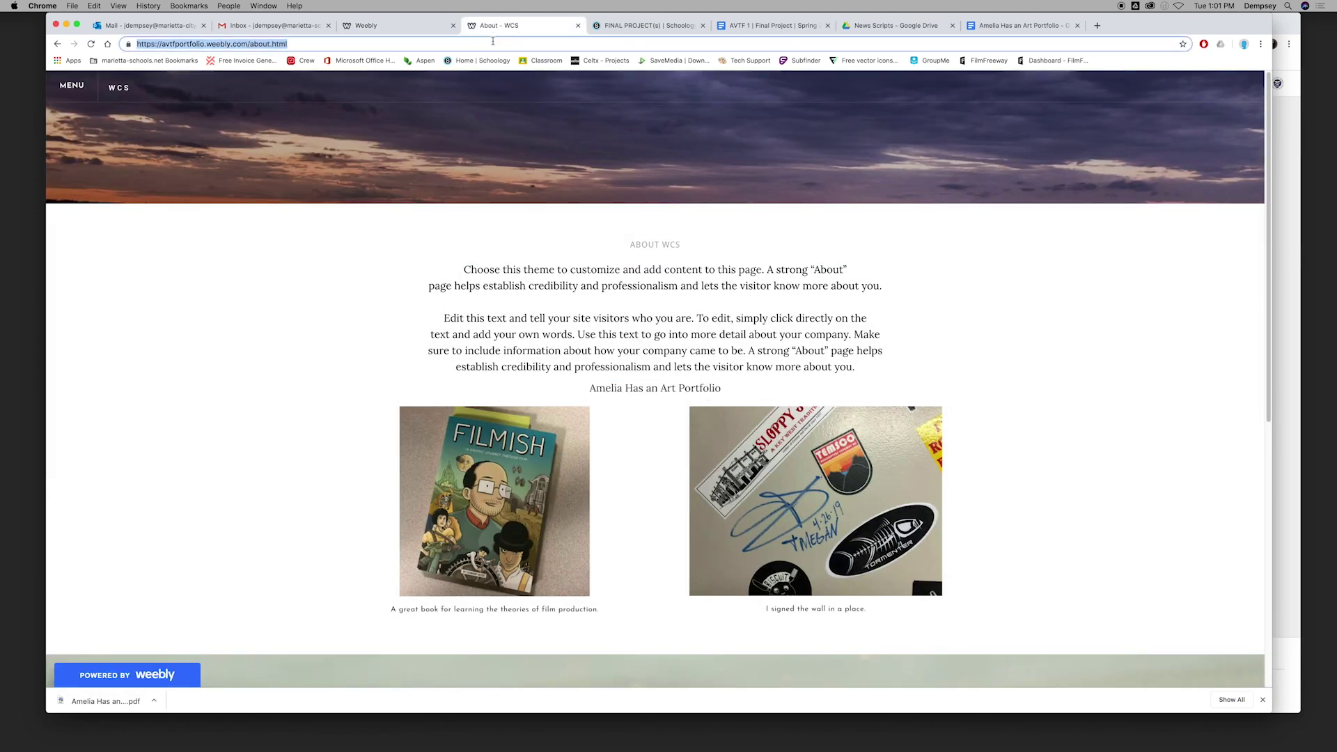
key("Return")
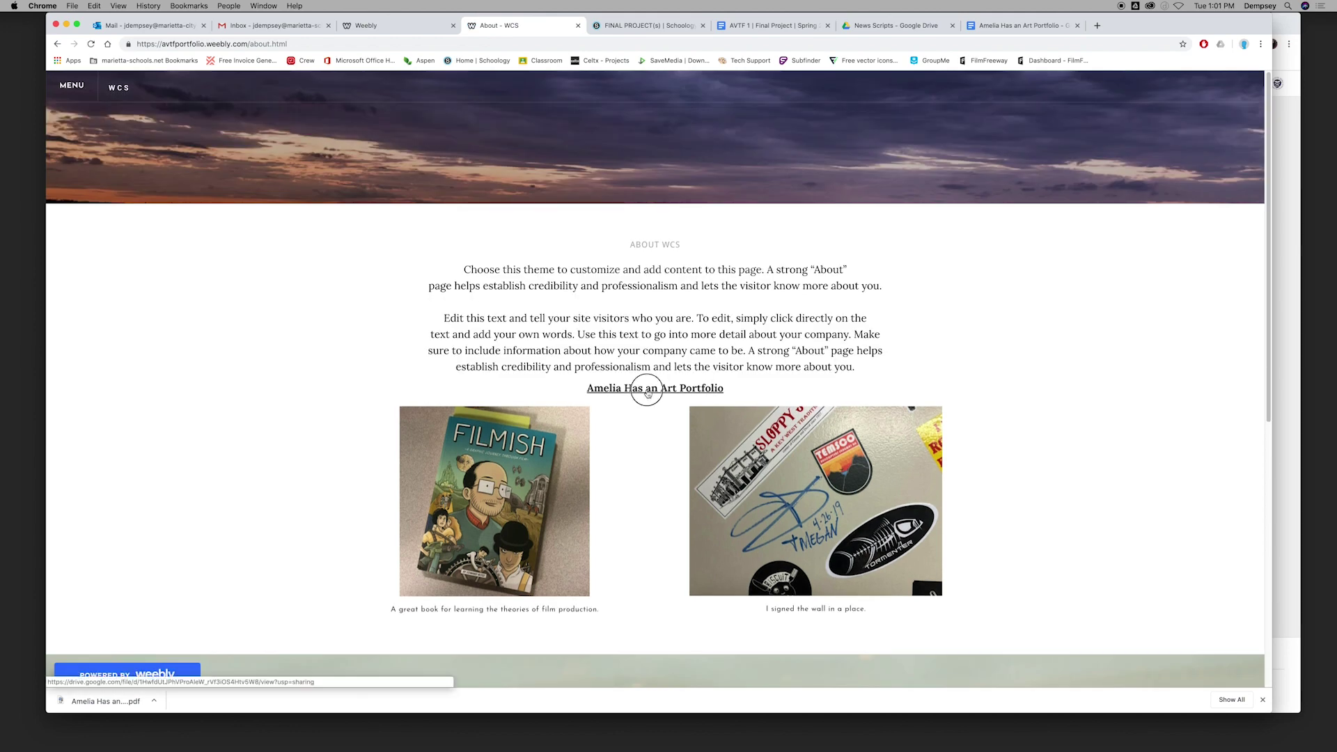
left_click(648, 388)
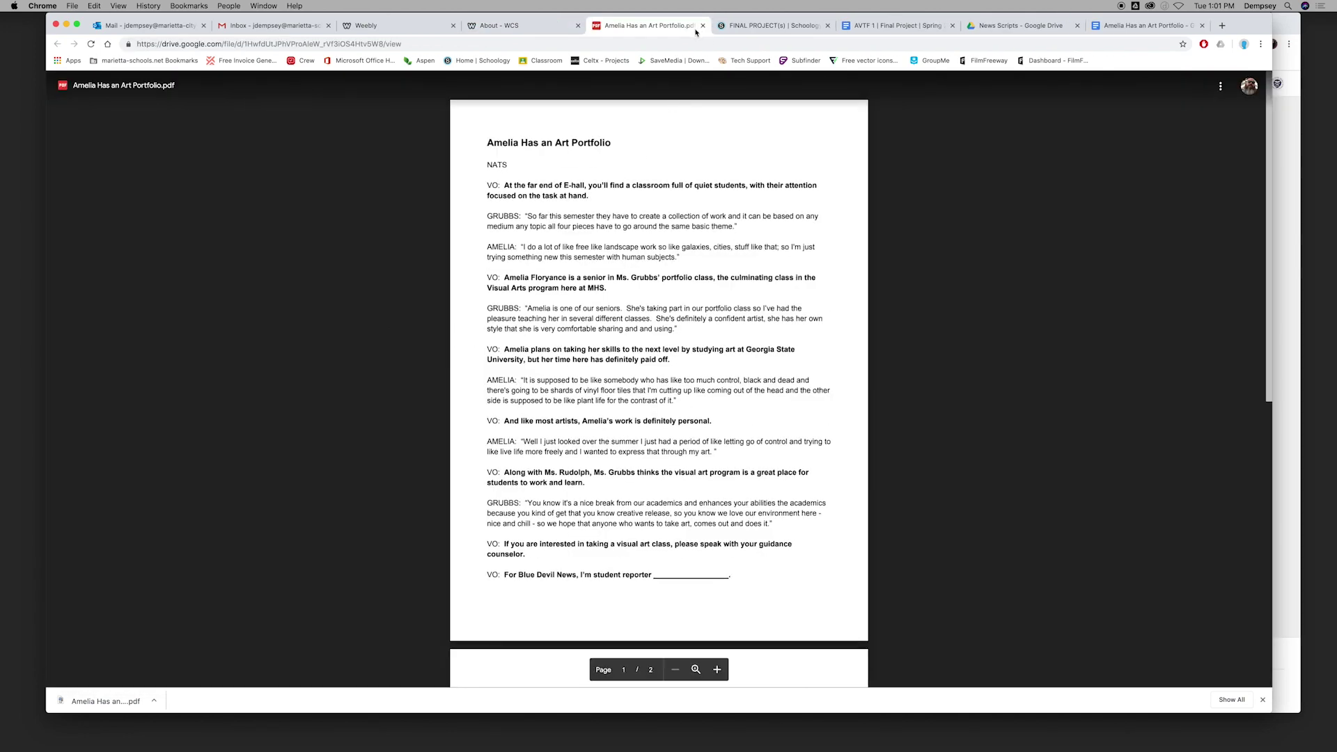
left_click(703, 26)
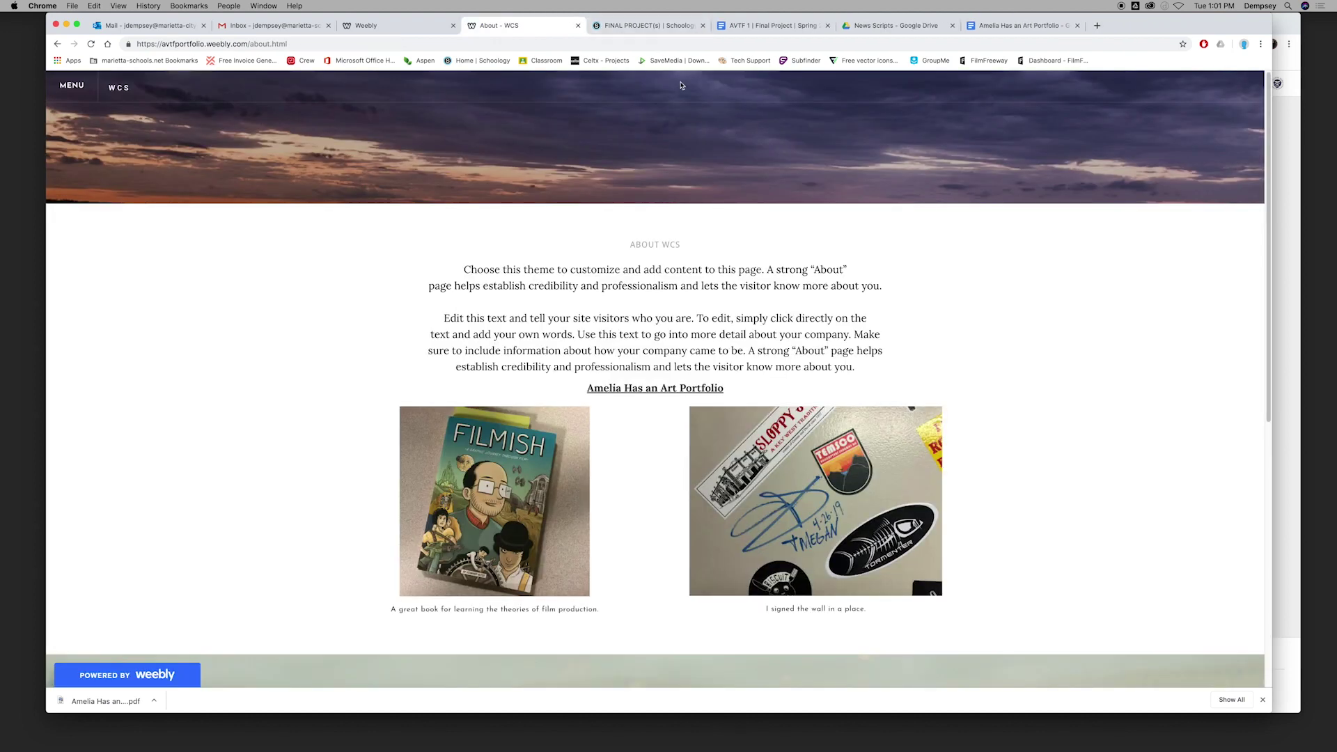
left_click(382, 26)
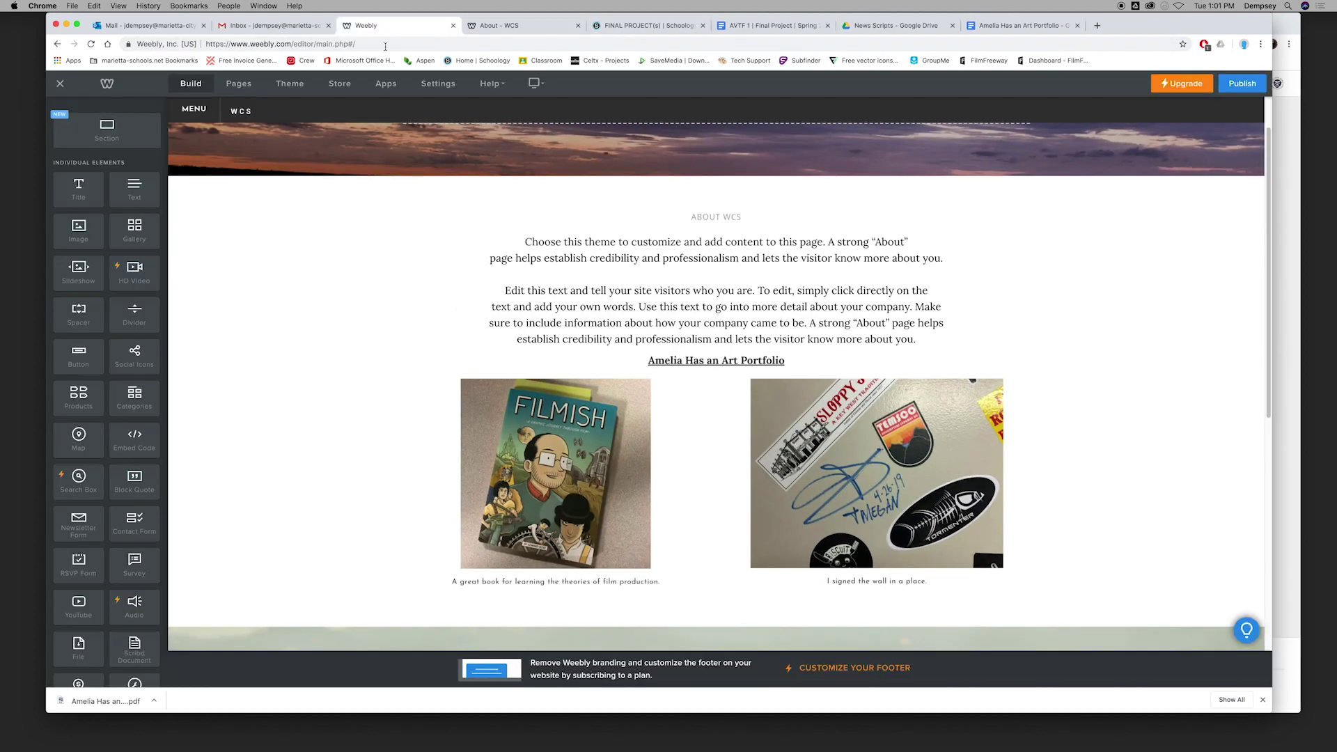